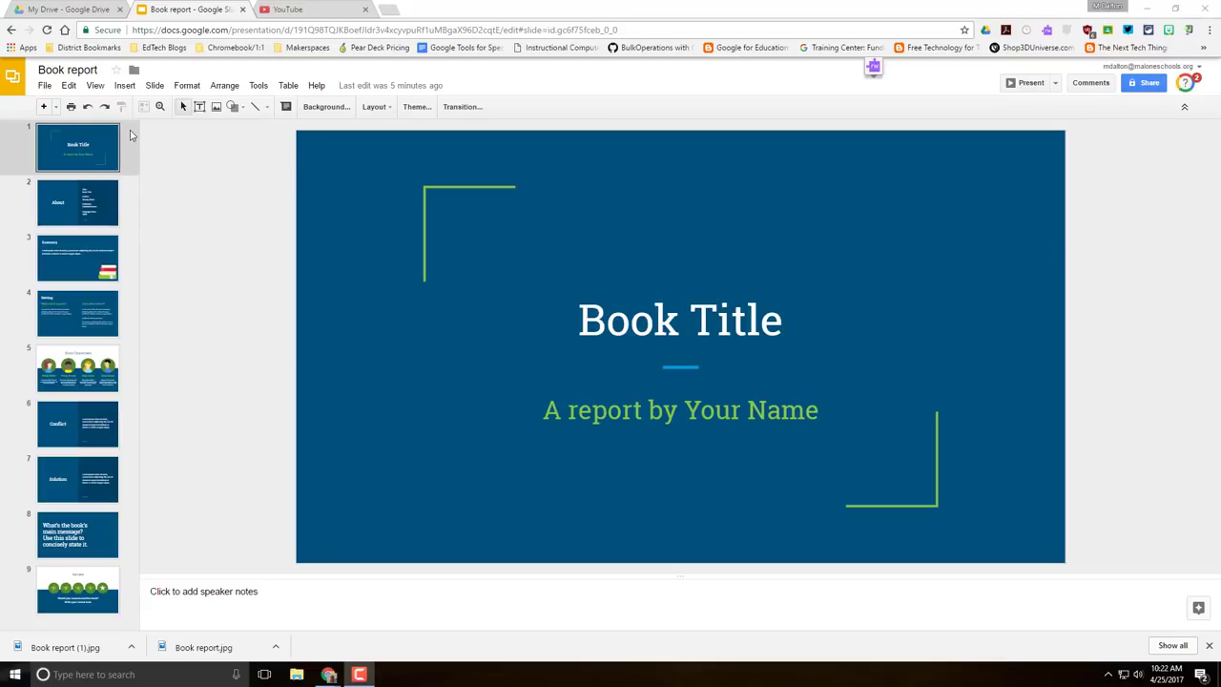
left_click(78, 497)
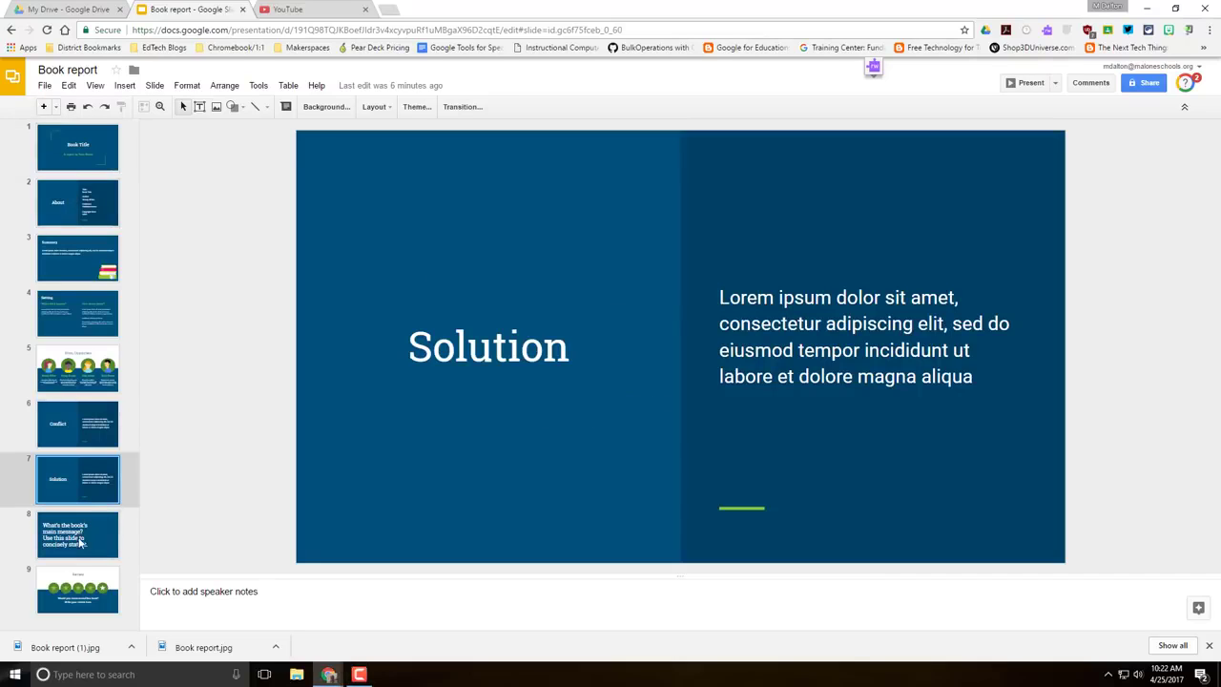
left_click(81, 143)
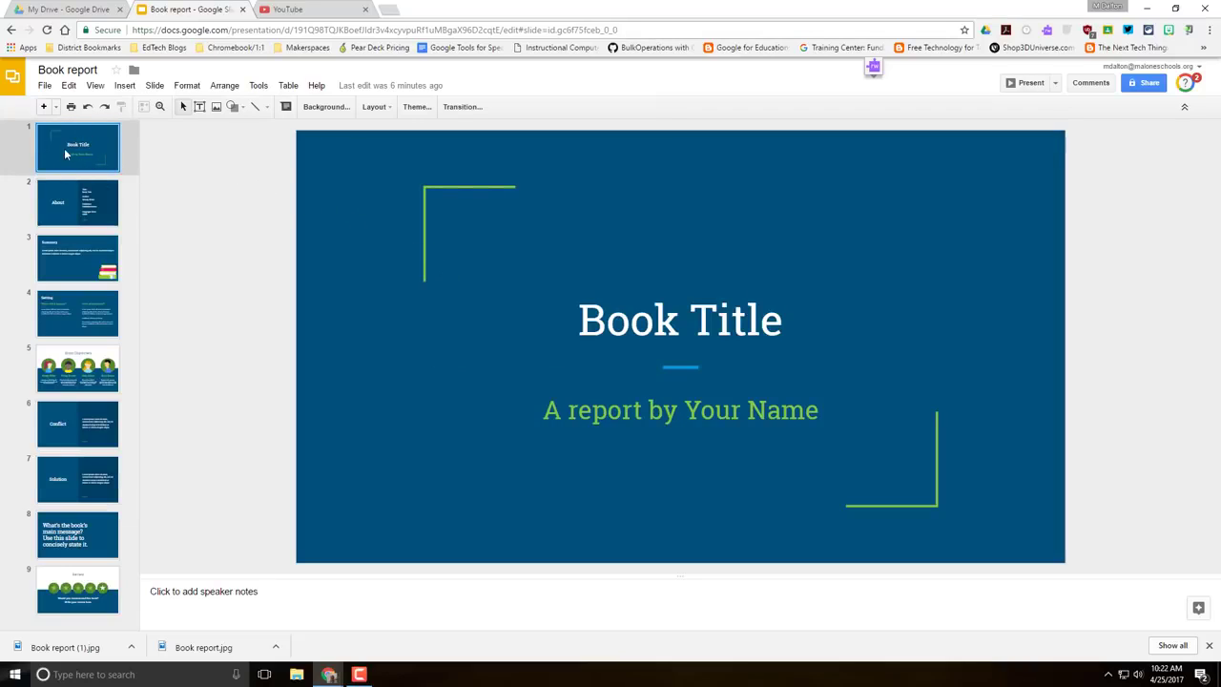
left_click(74, 200)
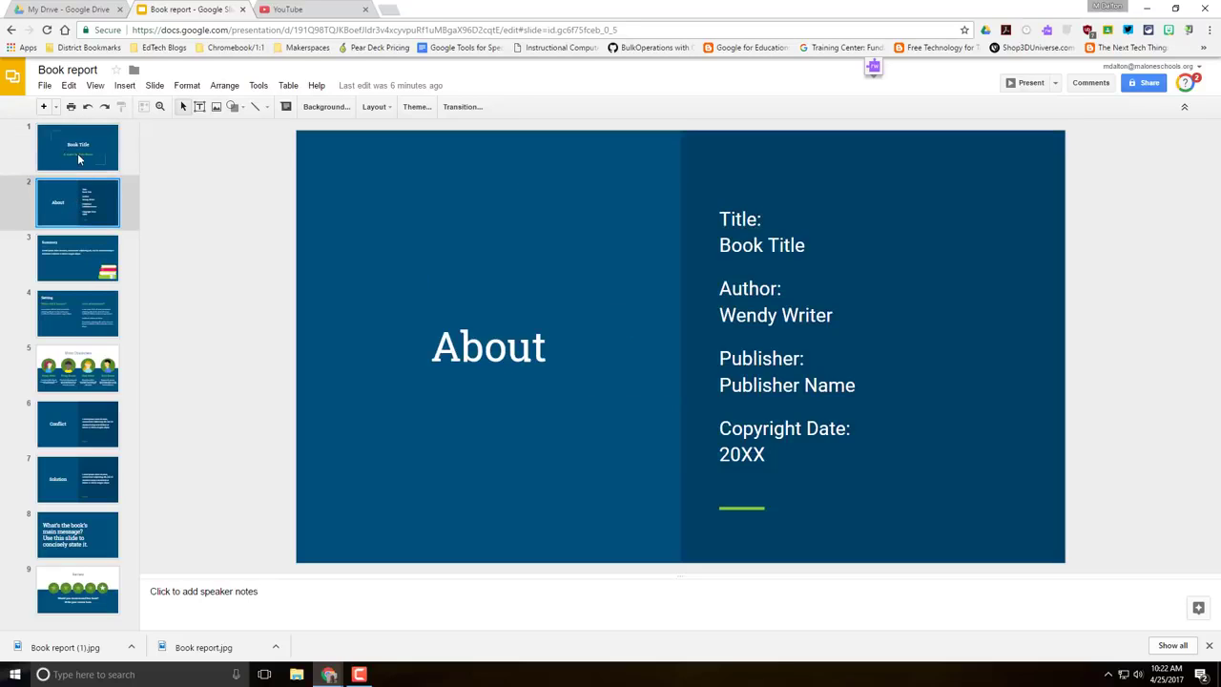
left_click(80, 158)
left_click(80, 201)
- Download the Book Title slide as a JPEG image and dismiss the browser's download bar
left_click(78, 150)
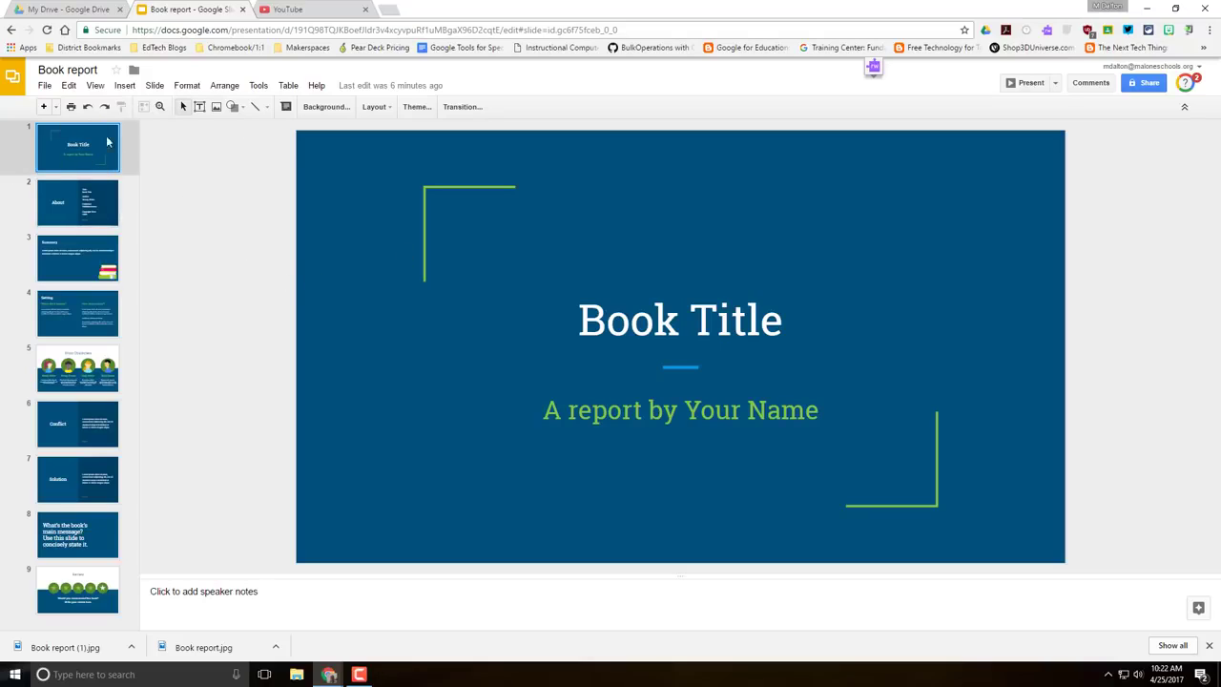
left_click(45, 86)
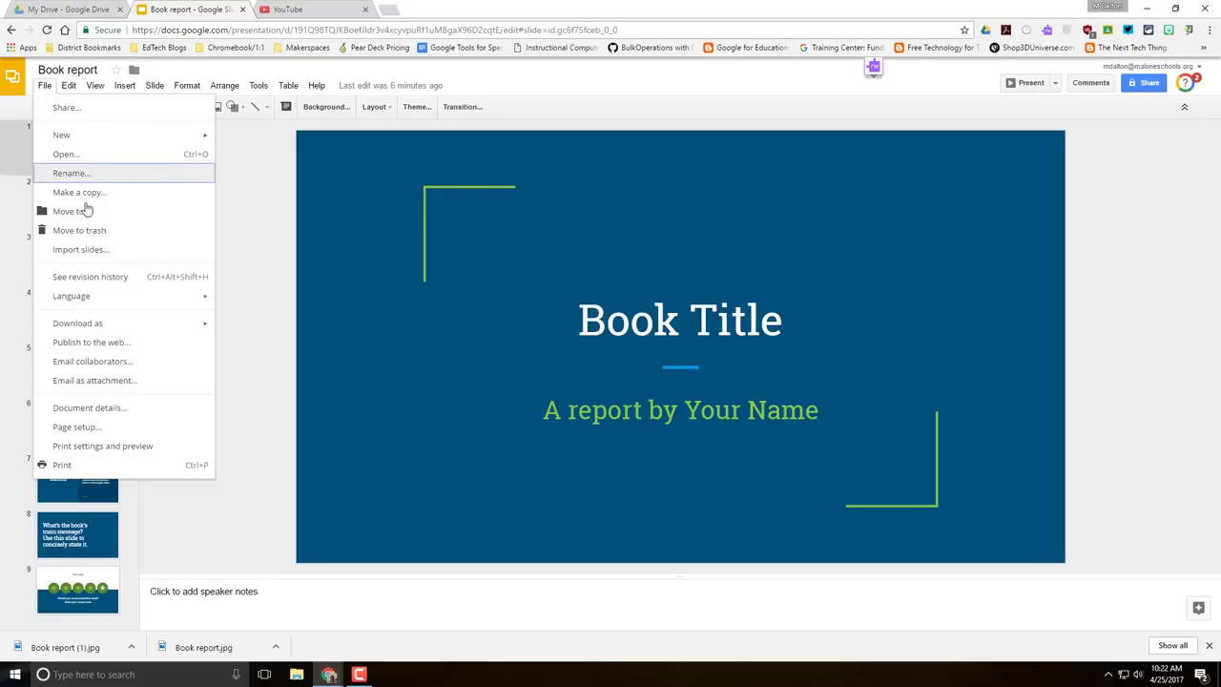
mouse_move(118, 327)
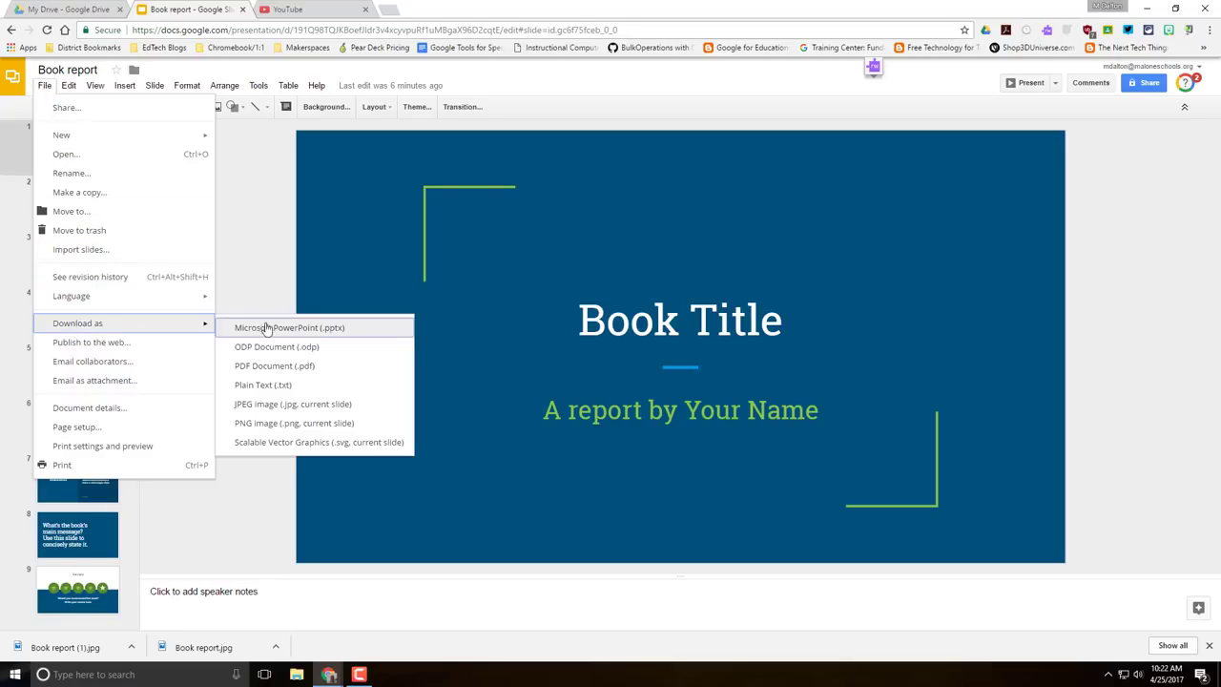
left_click(281, 408)
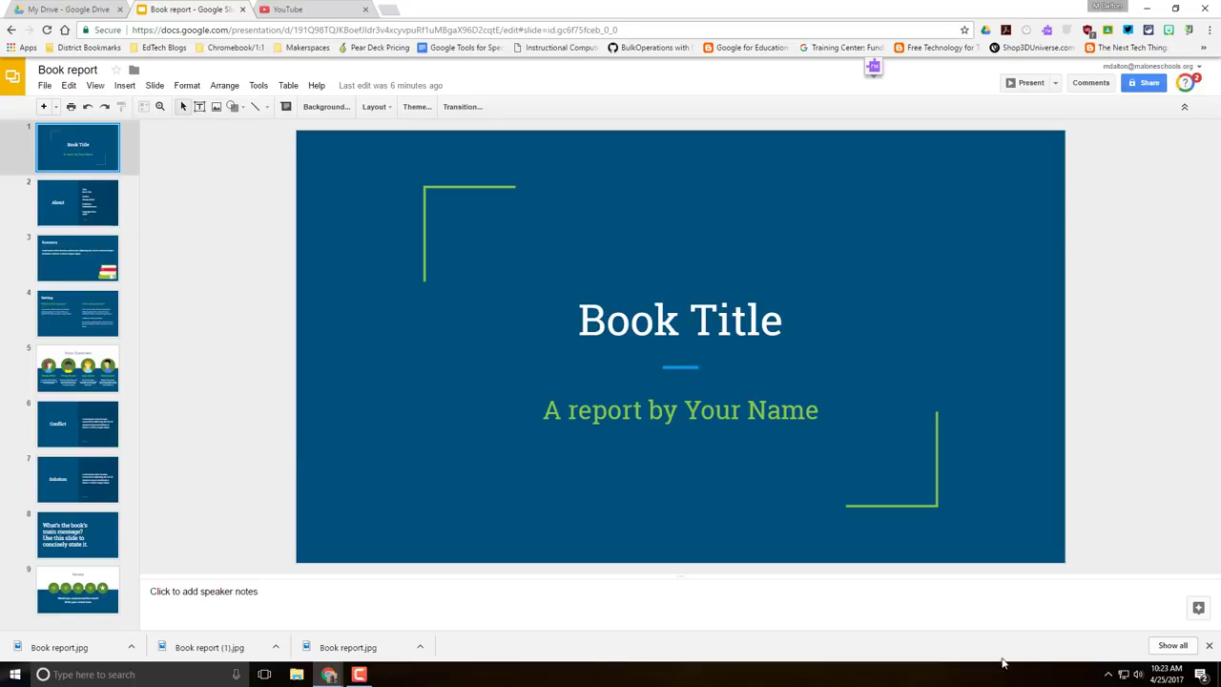
left_click(1208, 647)
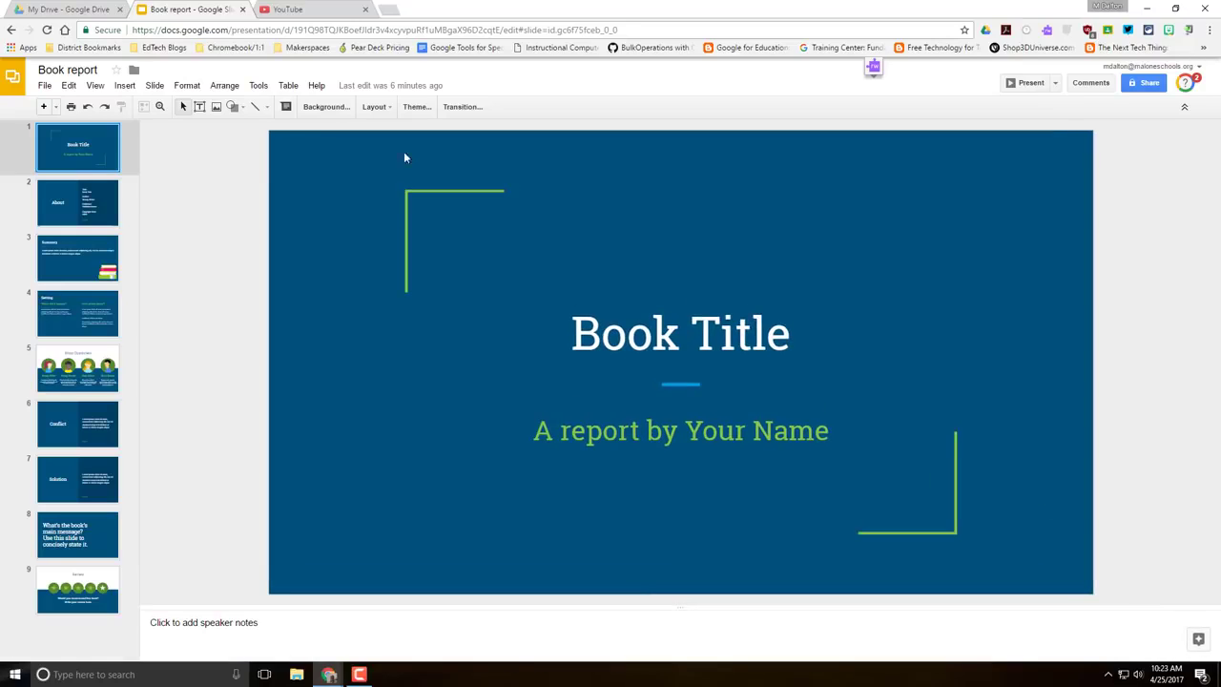
- Download the About slide (slide 2) as a JPEG image
left_click(83, 203)
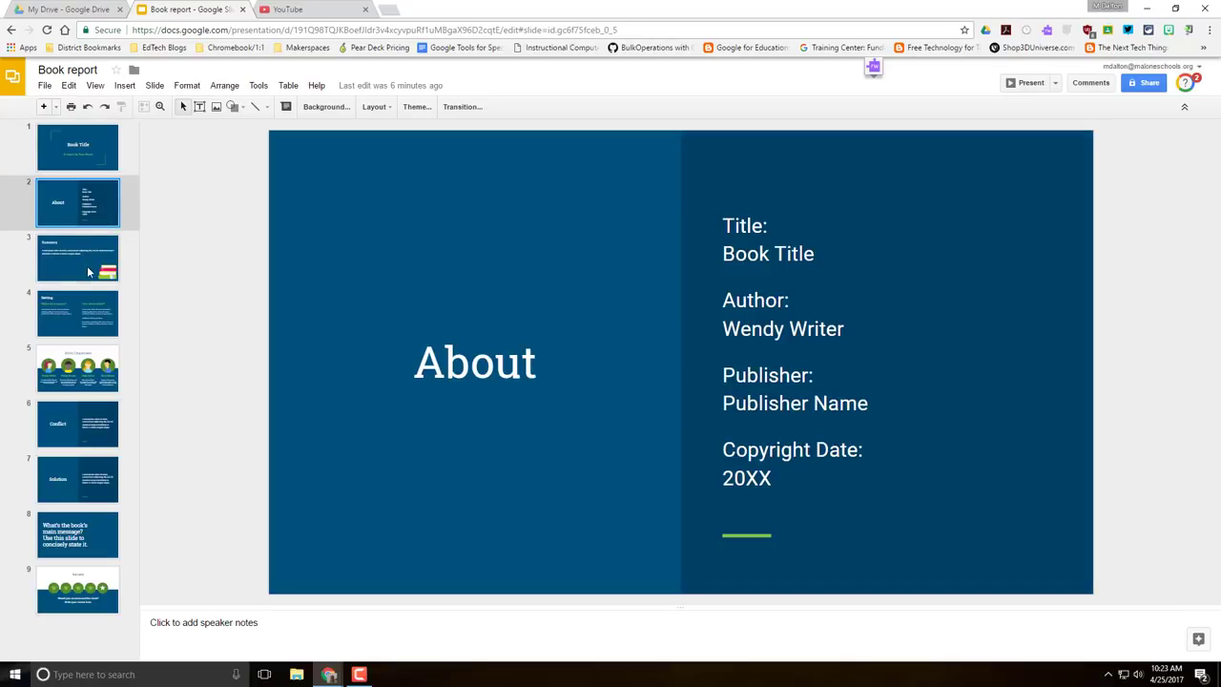
left_click(82, 272)
left_click(83, 205)
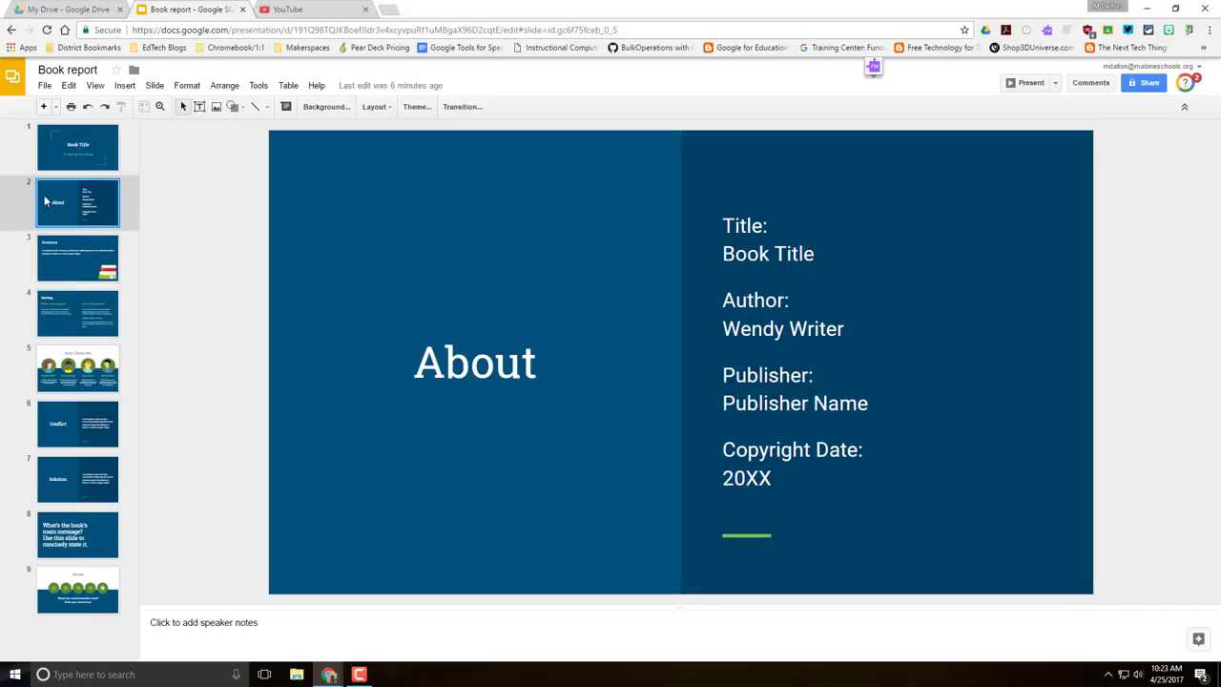
left_click(45, 85)
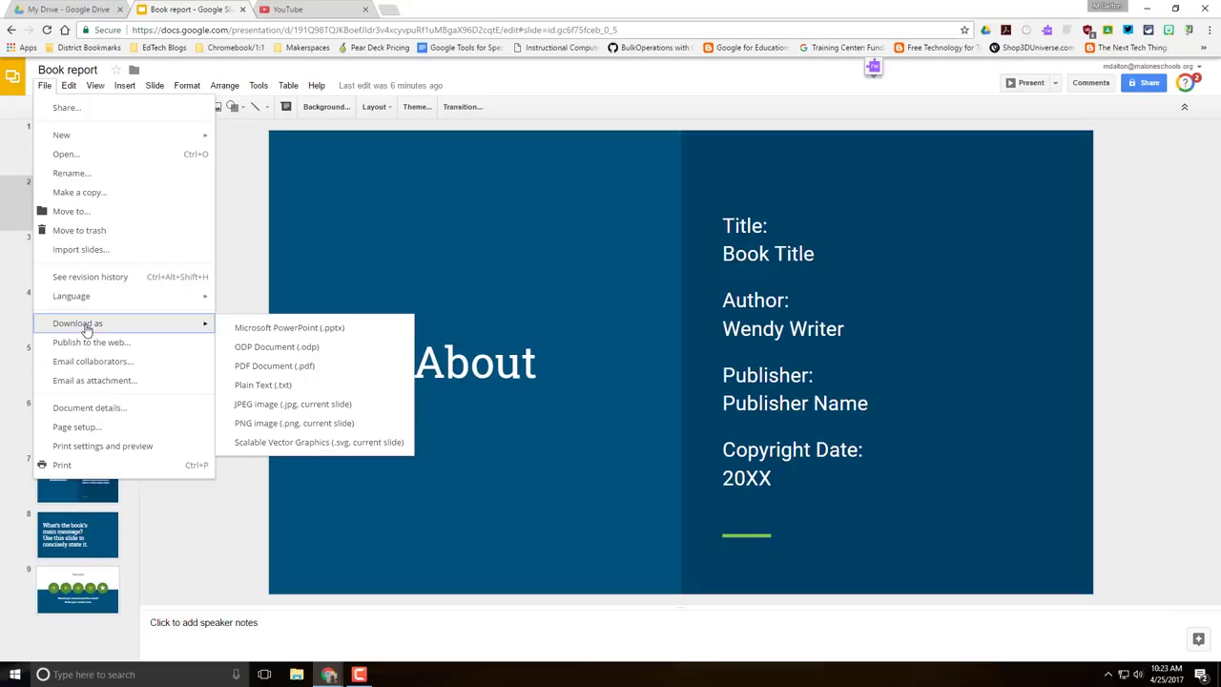
left_click(288, 409)
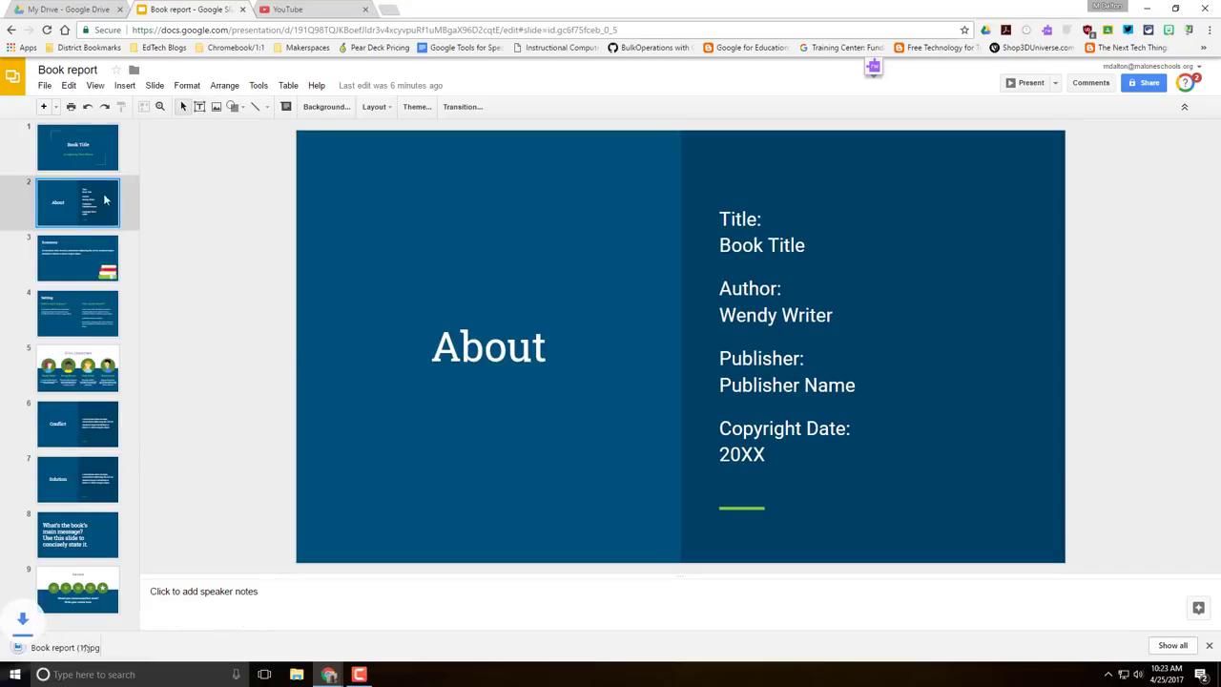
- Download the Summary slide (slide 3) as a JPEG image
left_click(73, 253)
left_click(45, 85)
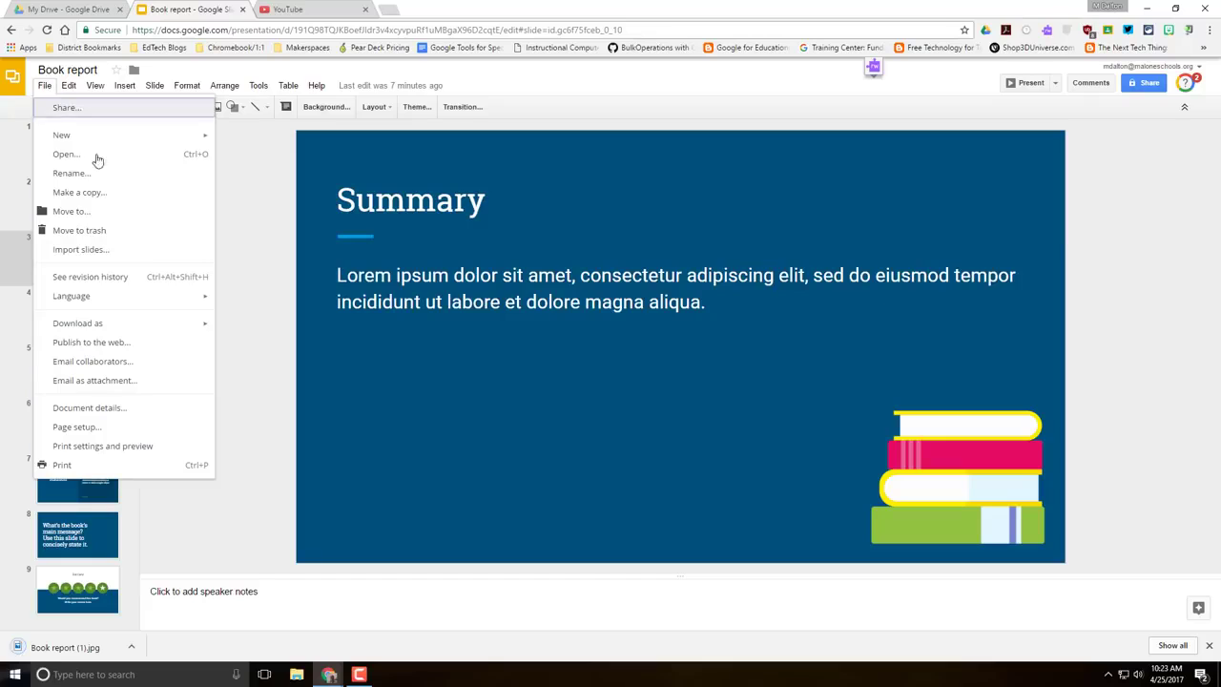
mouse_move(107, 326)
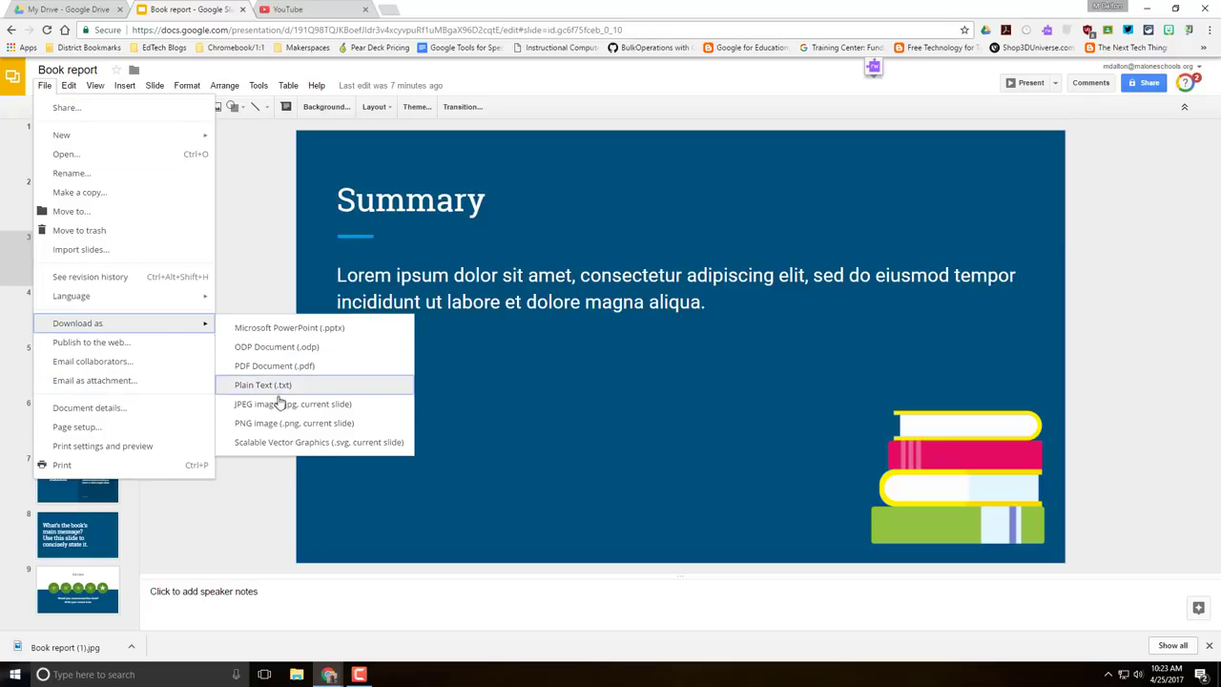
left_click(244, 405)
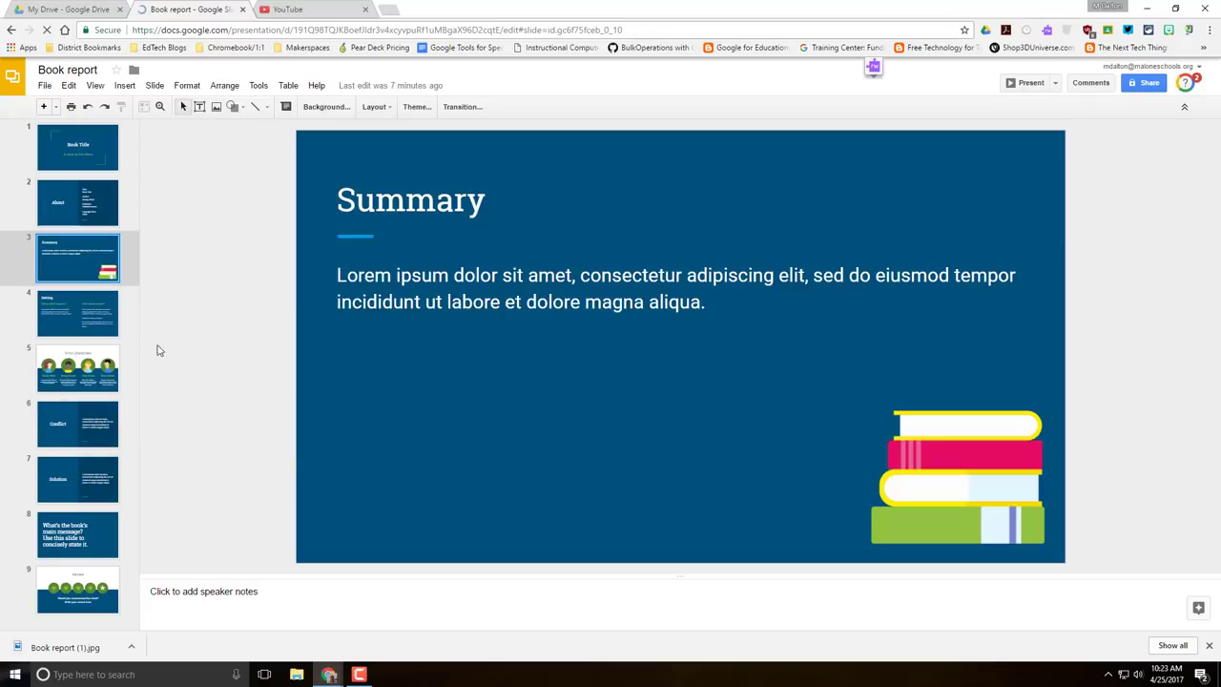
- Download the Setting slide (slide 4) as a JPEG image and dismiss the browser's download bar
left_click(78, 313)
left_click(44, 85)
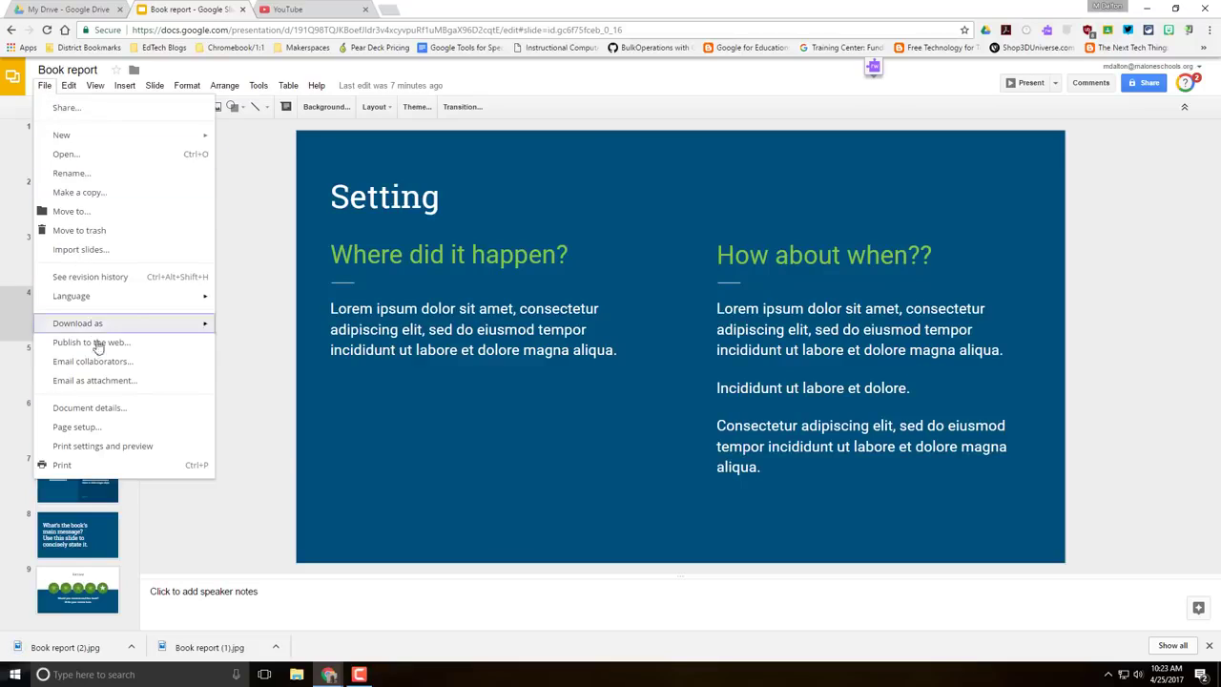
mouse_move(100, 326)
left_click(301, 422)
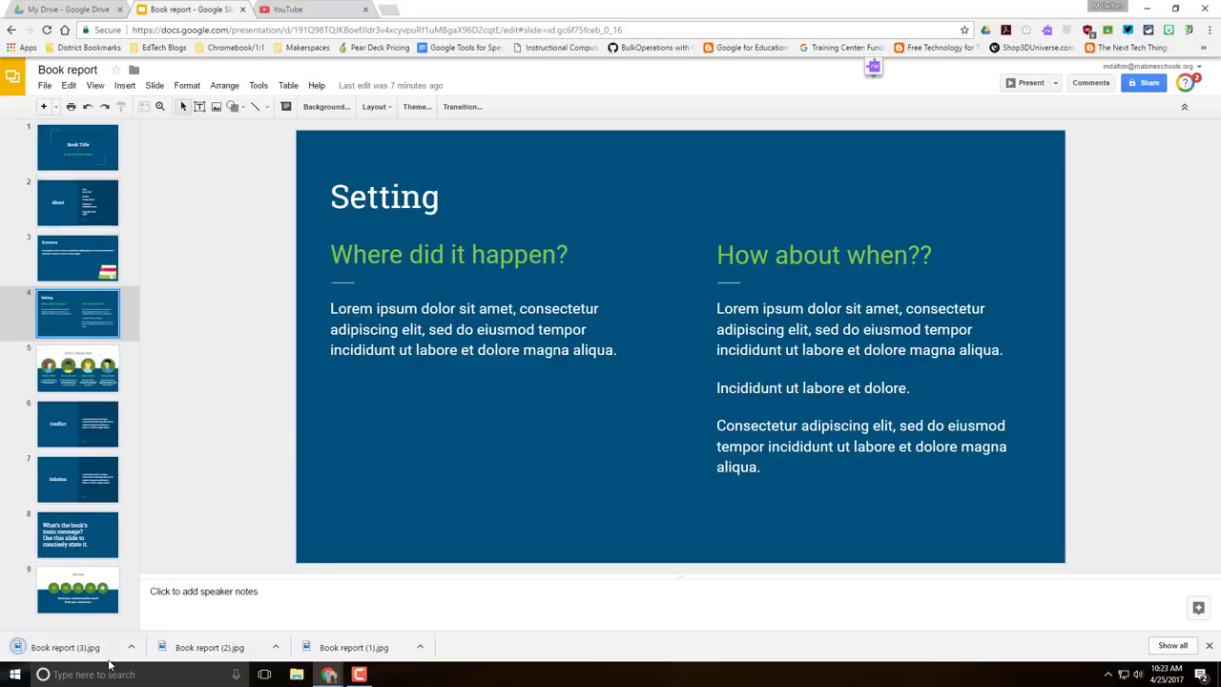
left_click(1208, 646)
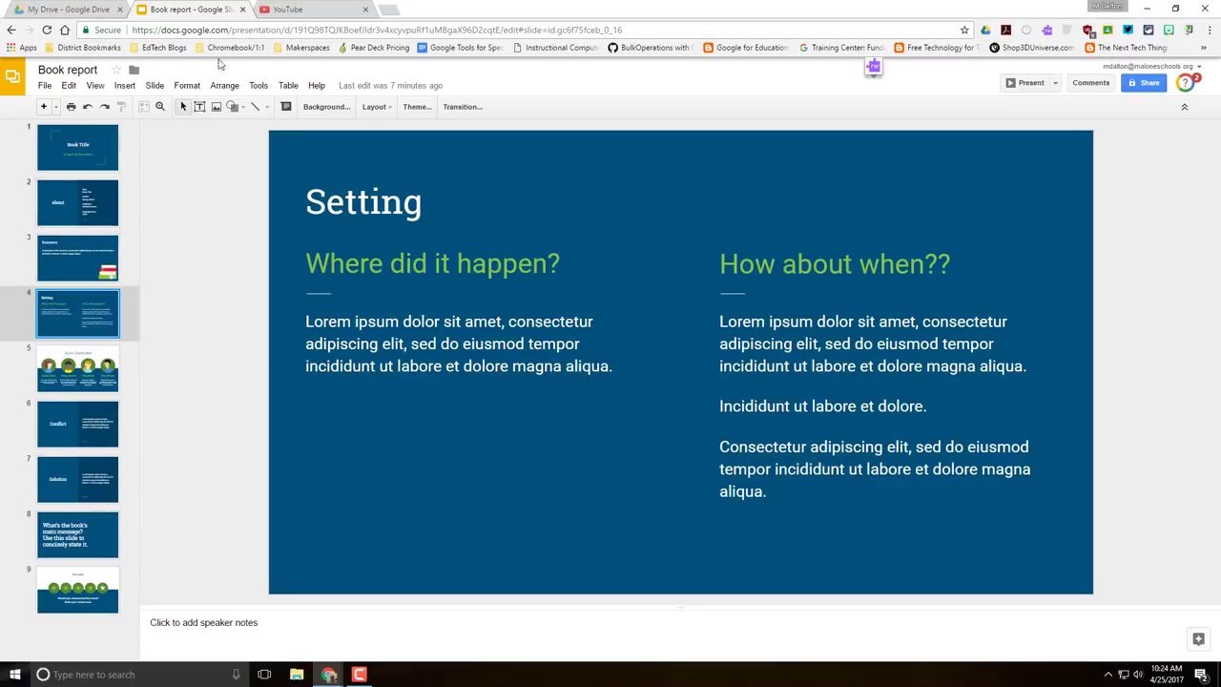
- Switch to YouTube and start creating a photo slideshow from the video upload page
left_click(296, 13)
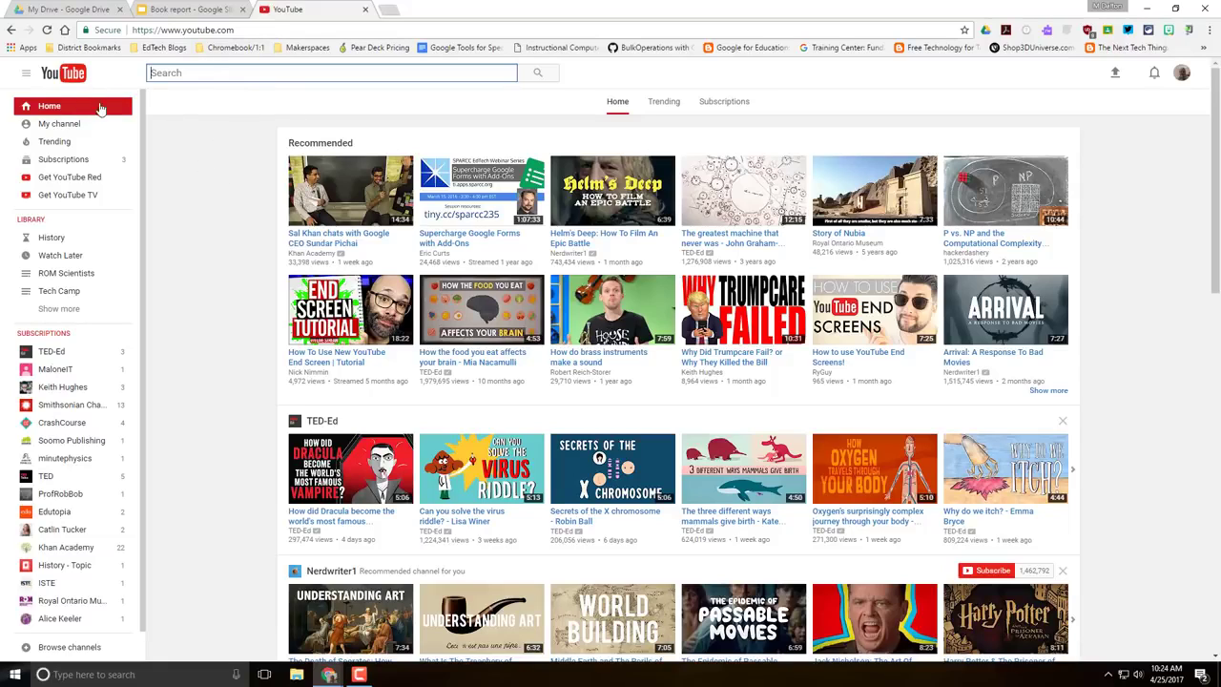
left_click(1113, 76)
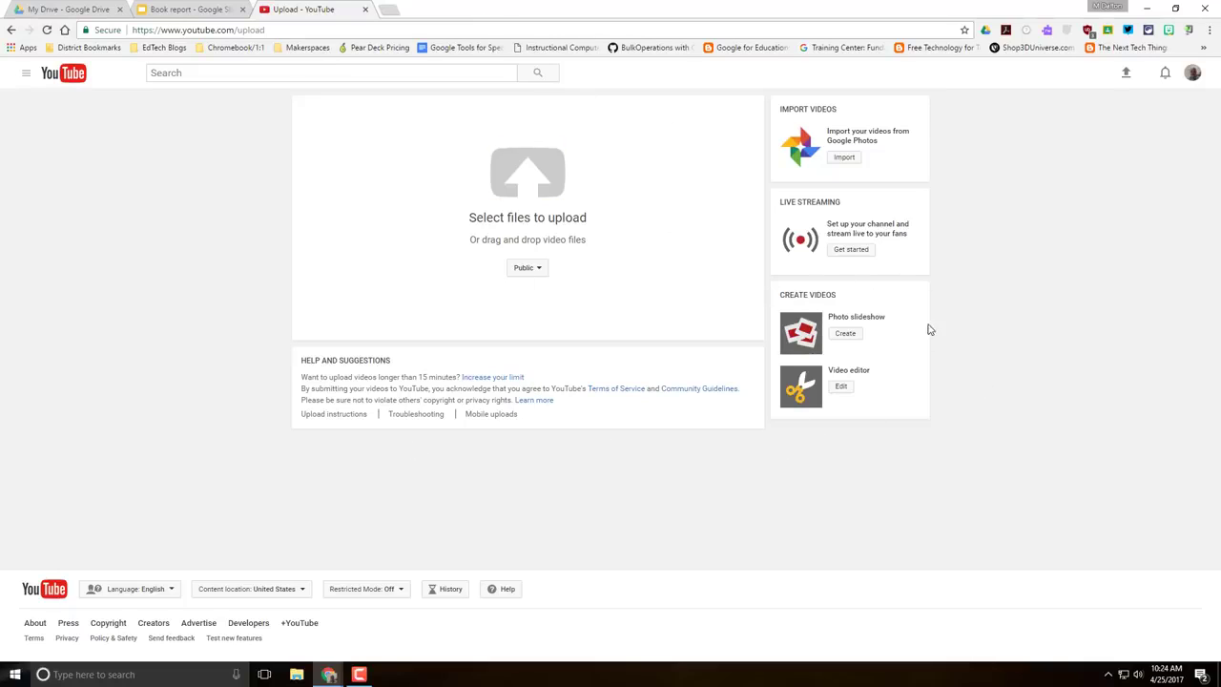
left_click(845, 335)
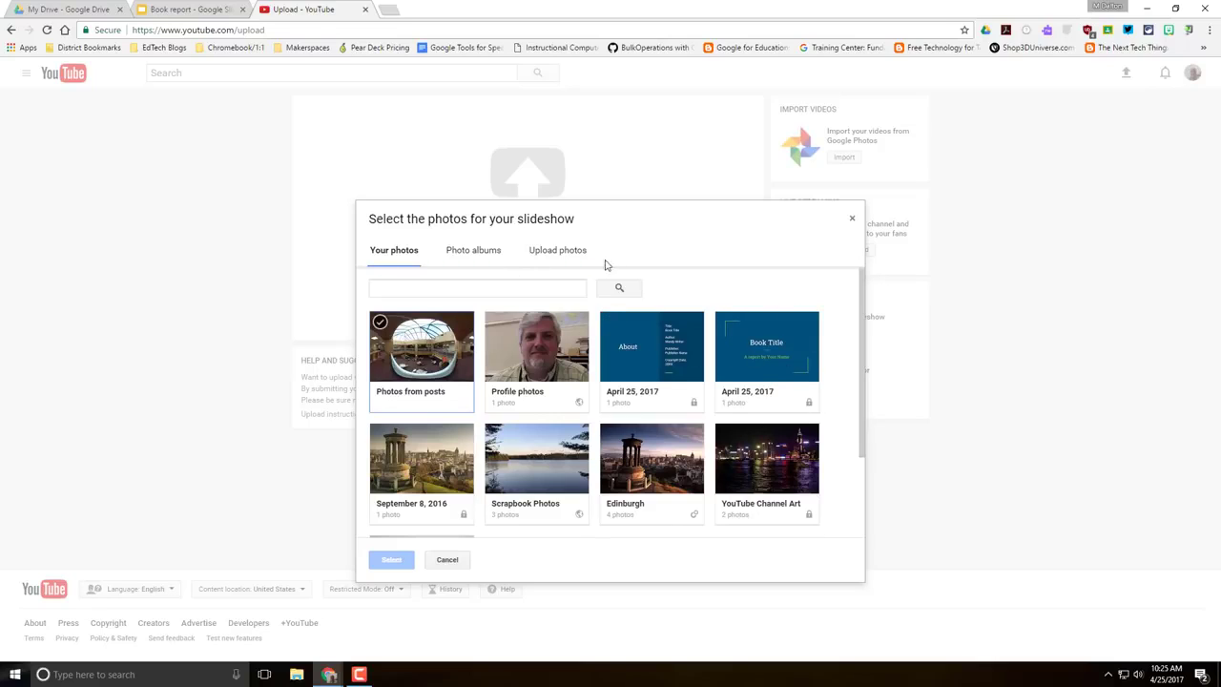
- Upload the image "Book report" from the Desktop as the slideshow's first photo
left_click(559, 253)
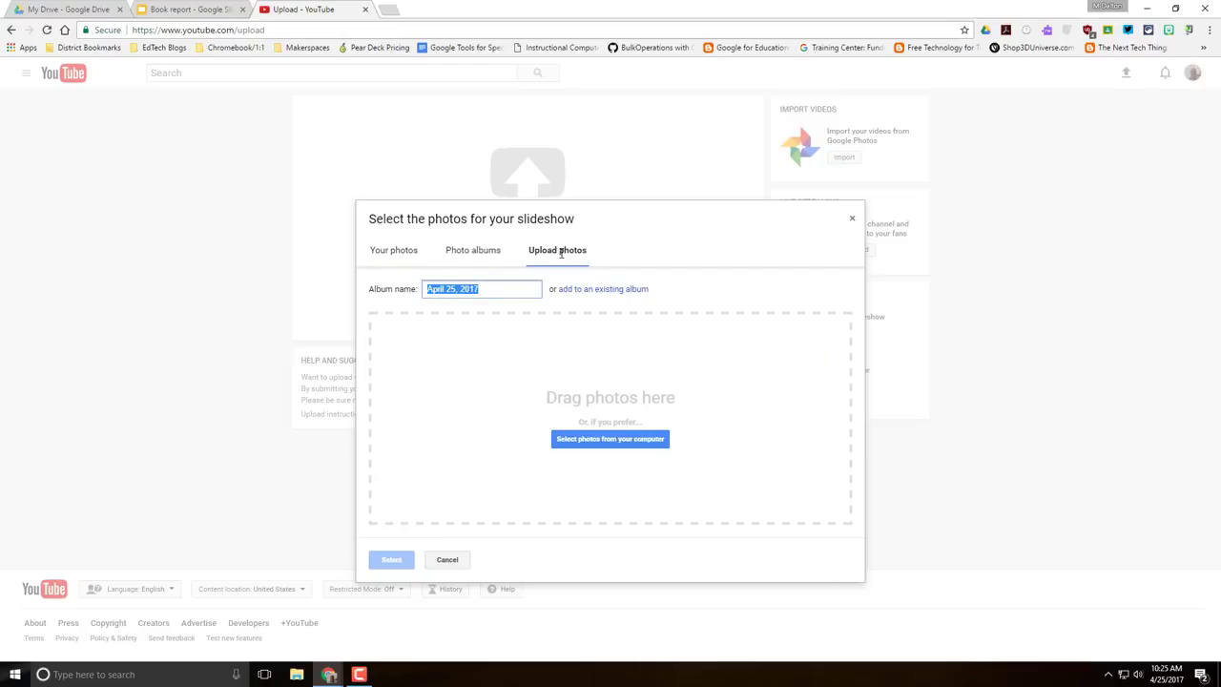
left_click(595, 441)
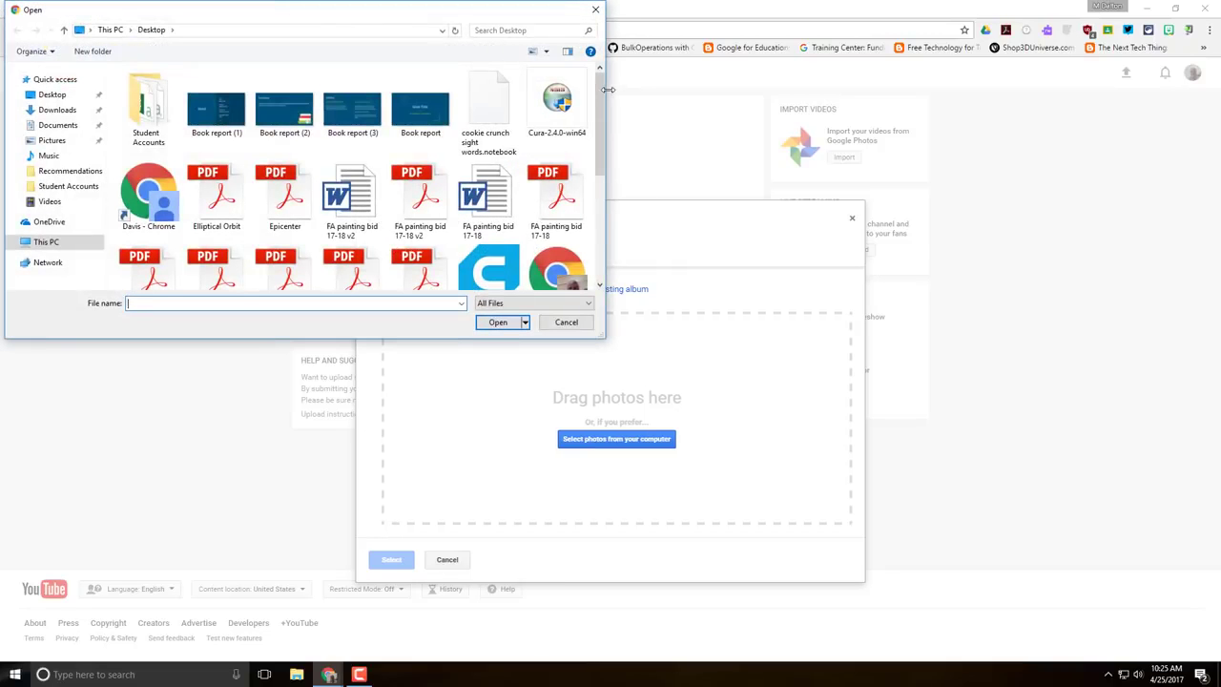
mouse_move(598, 100)
left_mouse_down()
mouse_move(602, 115)
mouse_move(601, 94)
left_mouse_up()
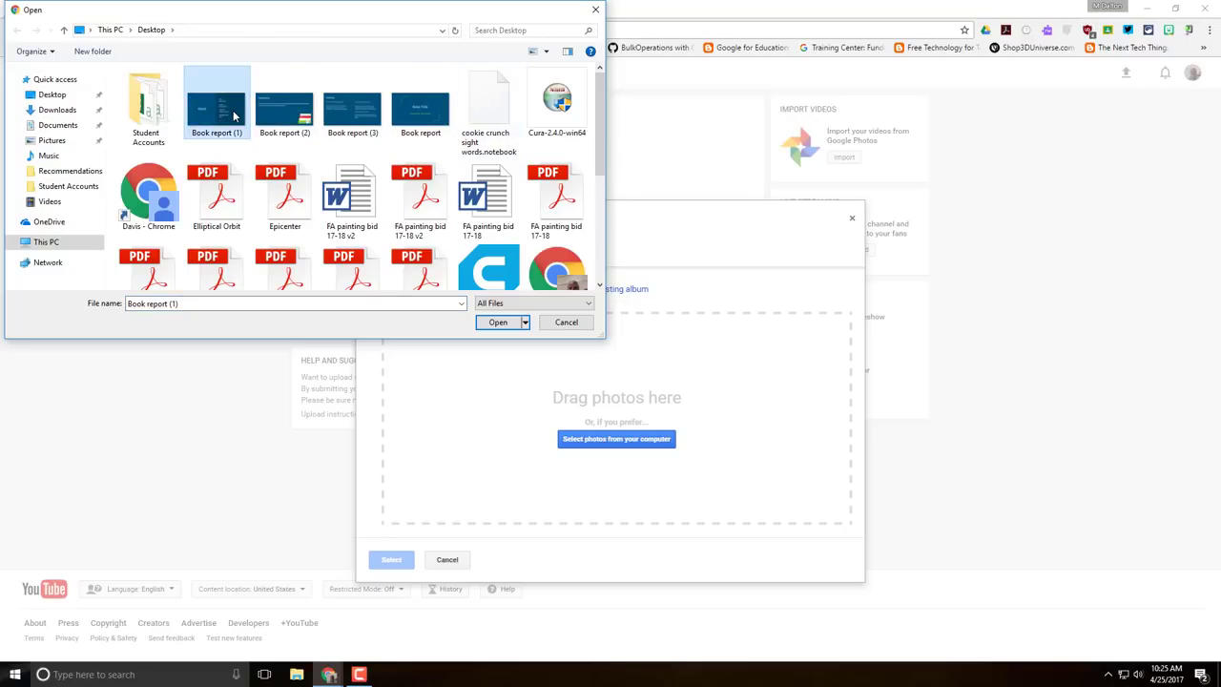
left_click(430, 118)
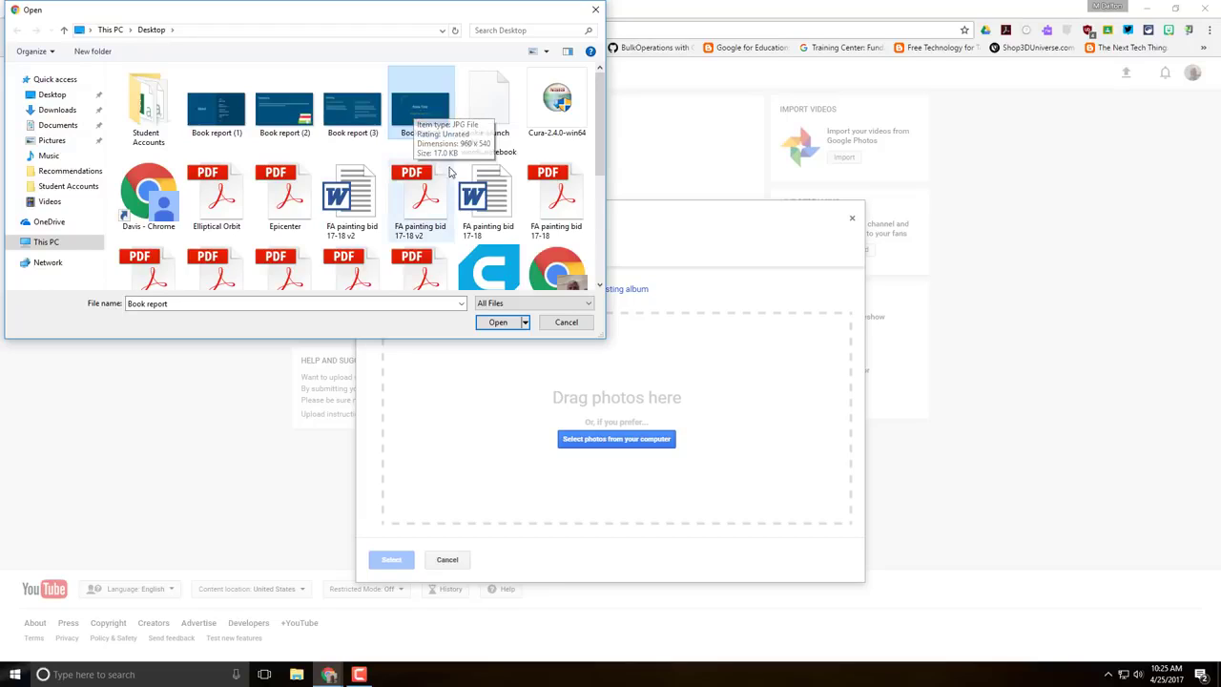
left_click(498, 322)
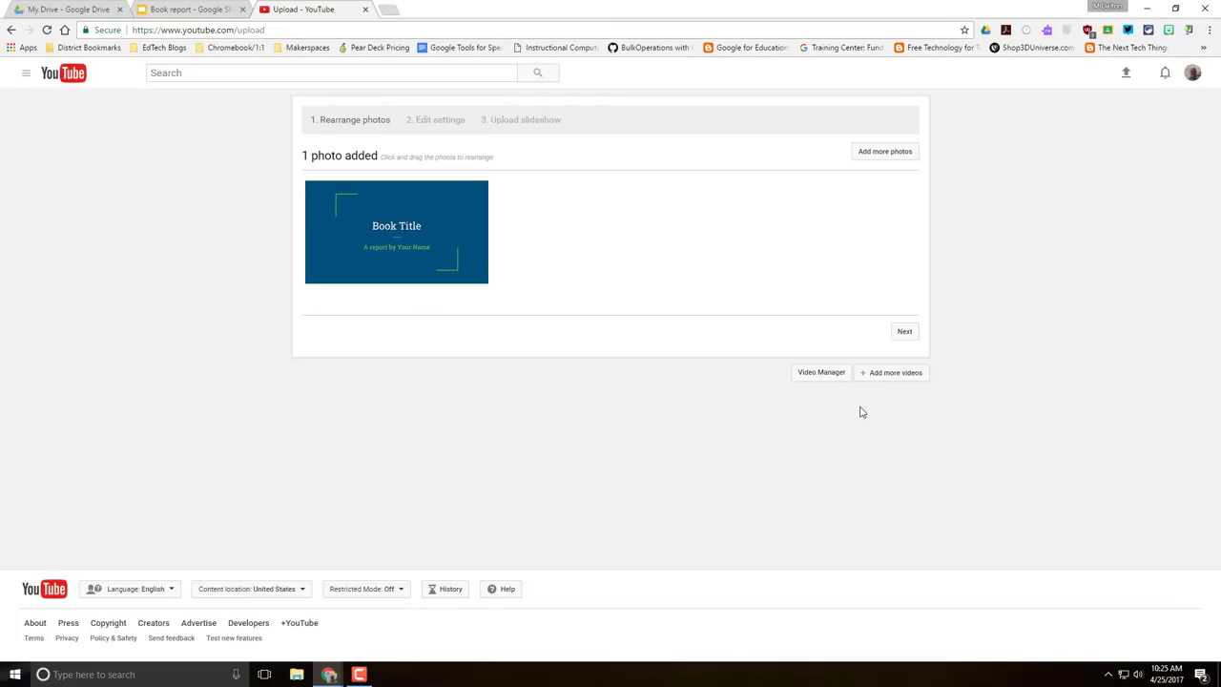
- Add the image "Book report (2)" from the Desktop to the slideshow
left_click(900, 154)
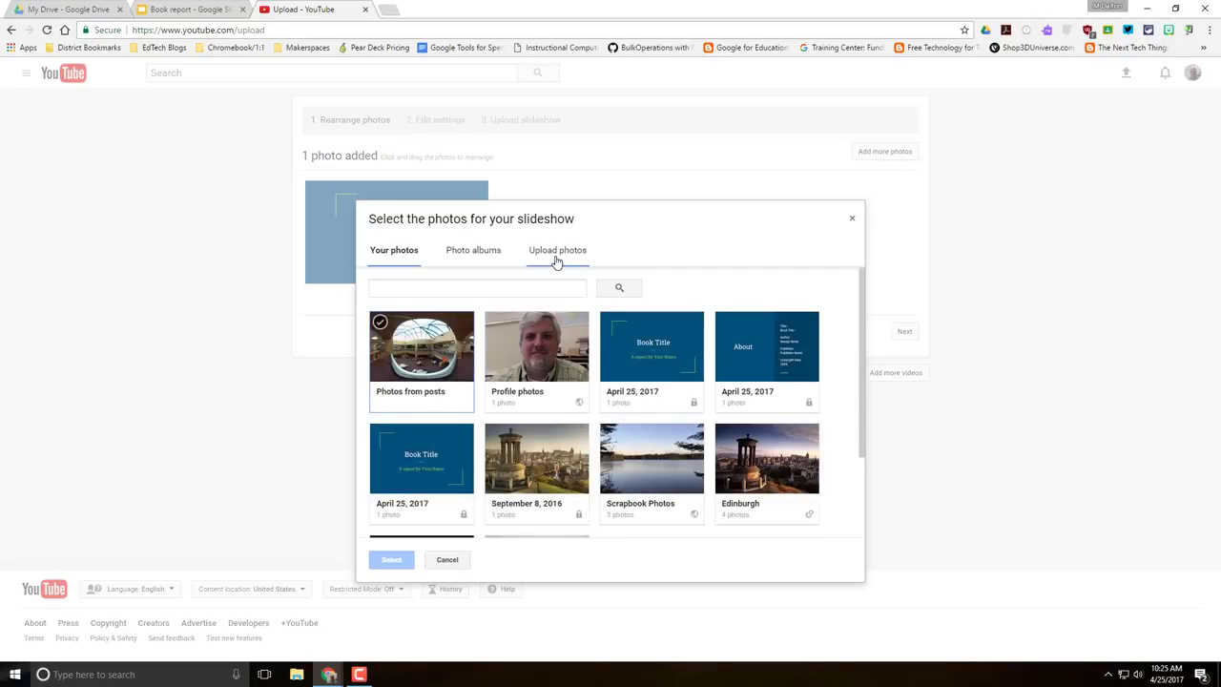
left_click(557, 257)
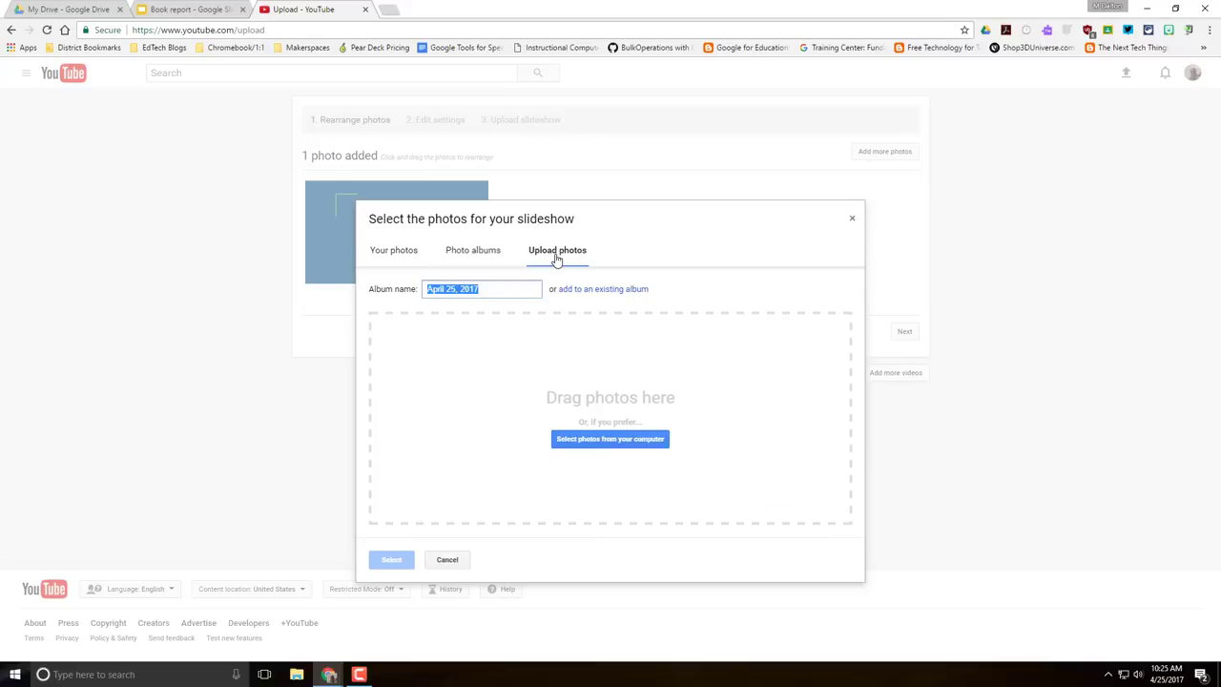
left_click(622, 439)
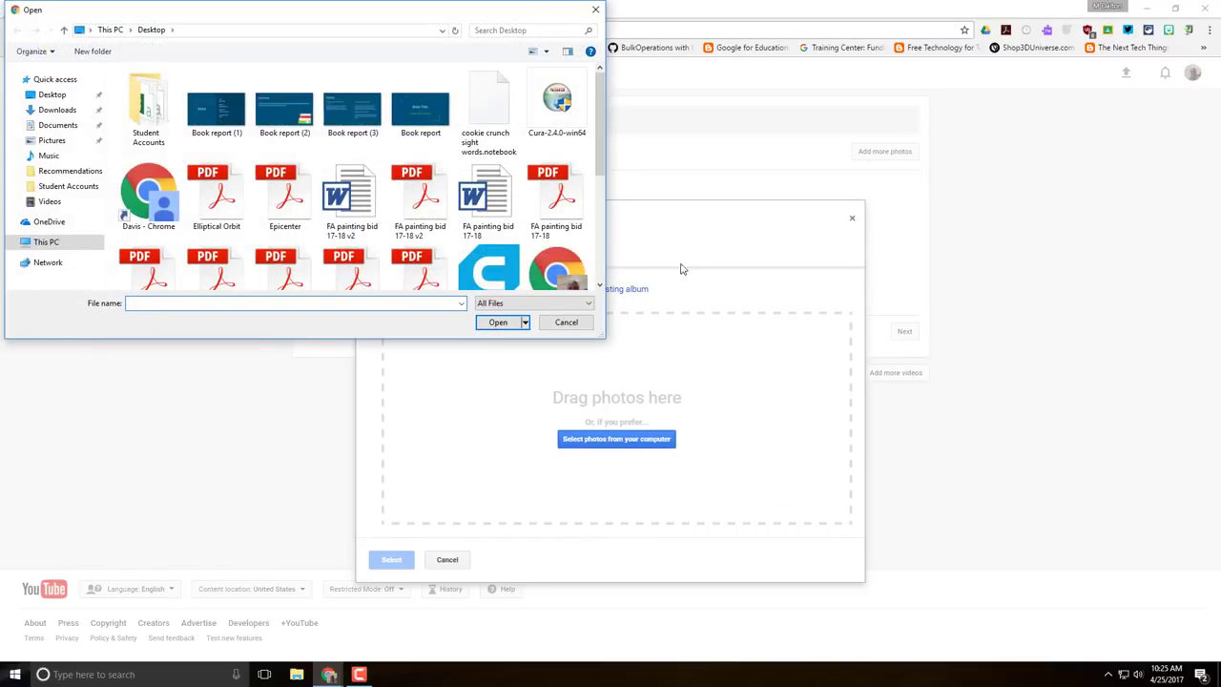
left_click(295, 108)
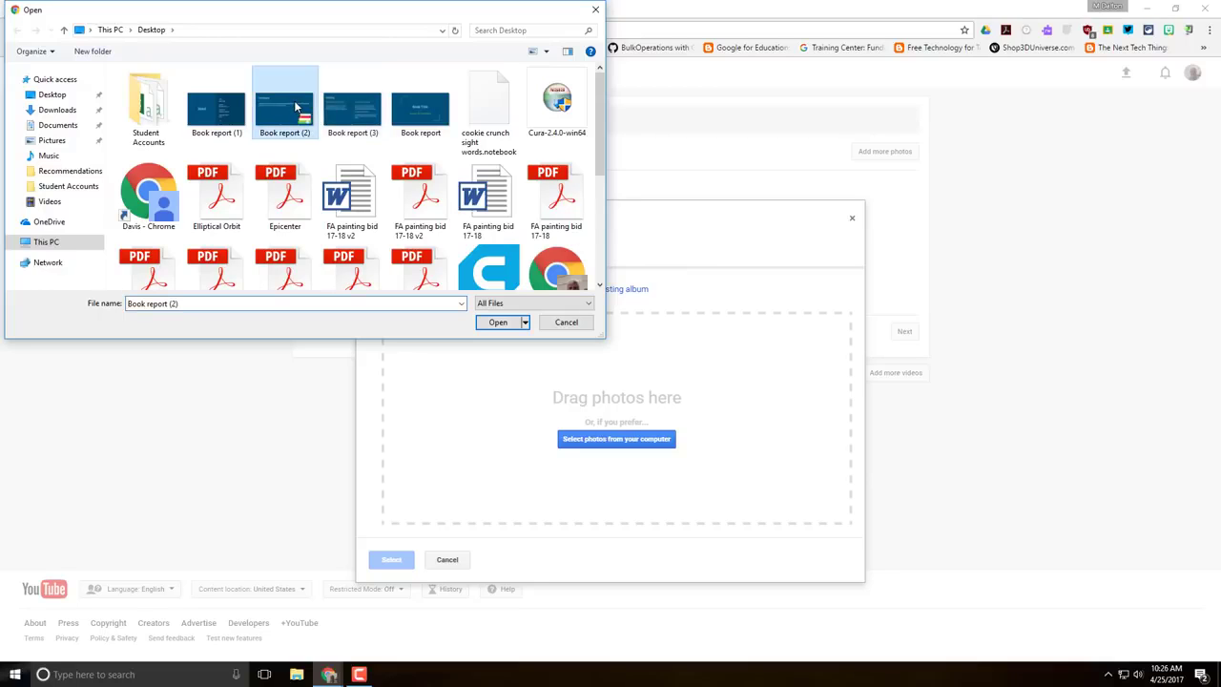
left_click(492, 327)
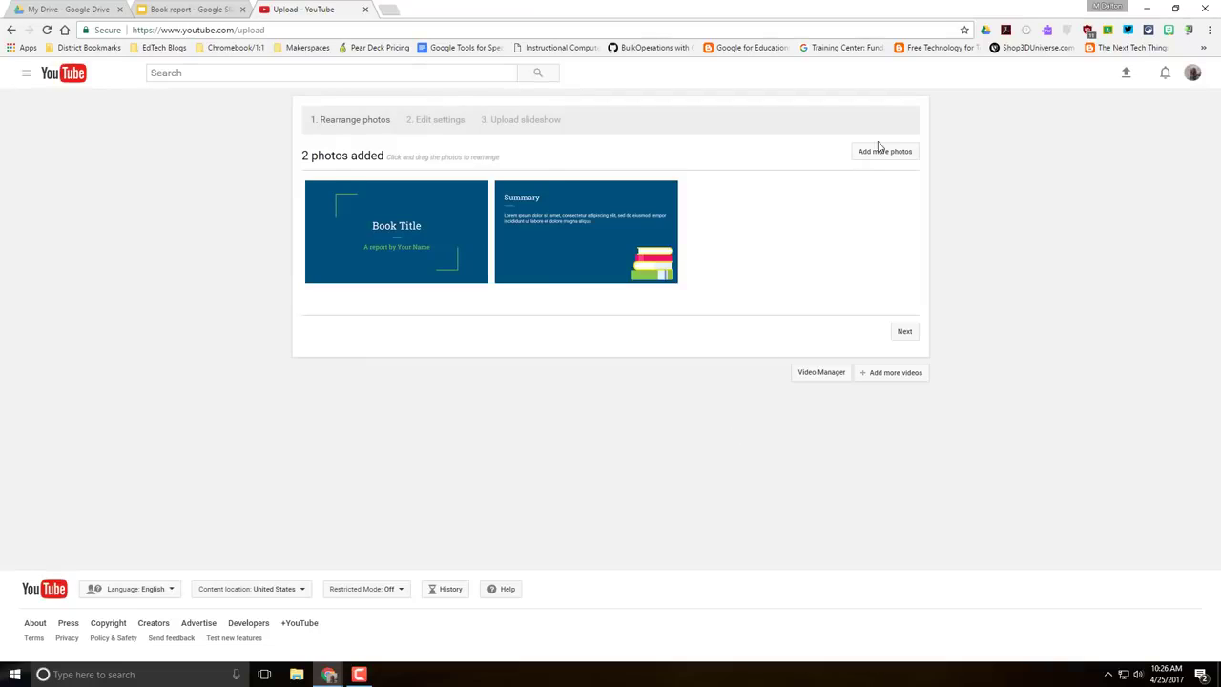
- Add the image "Book report (3)" from the Desktop to the slideshow
left_click(879, 155)
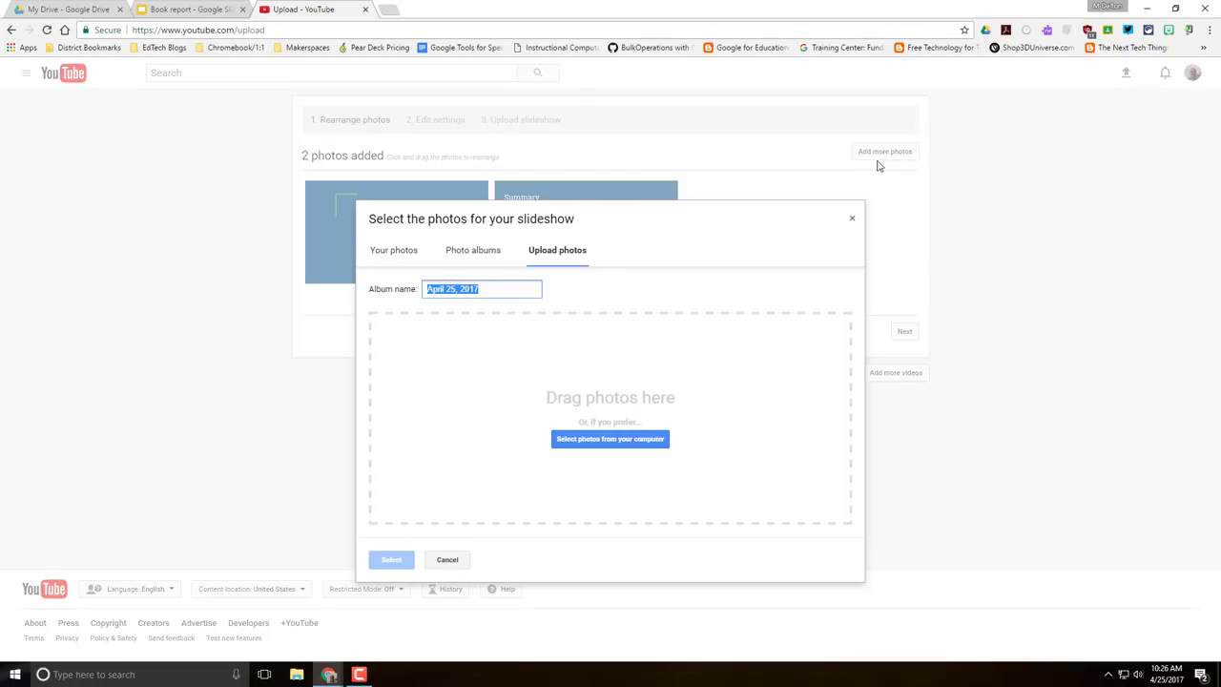
left_click(562, 256)
left_click(600, 440)
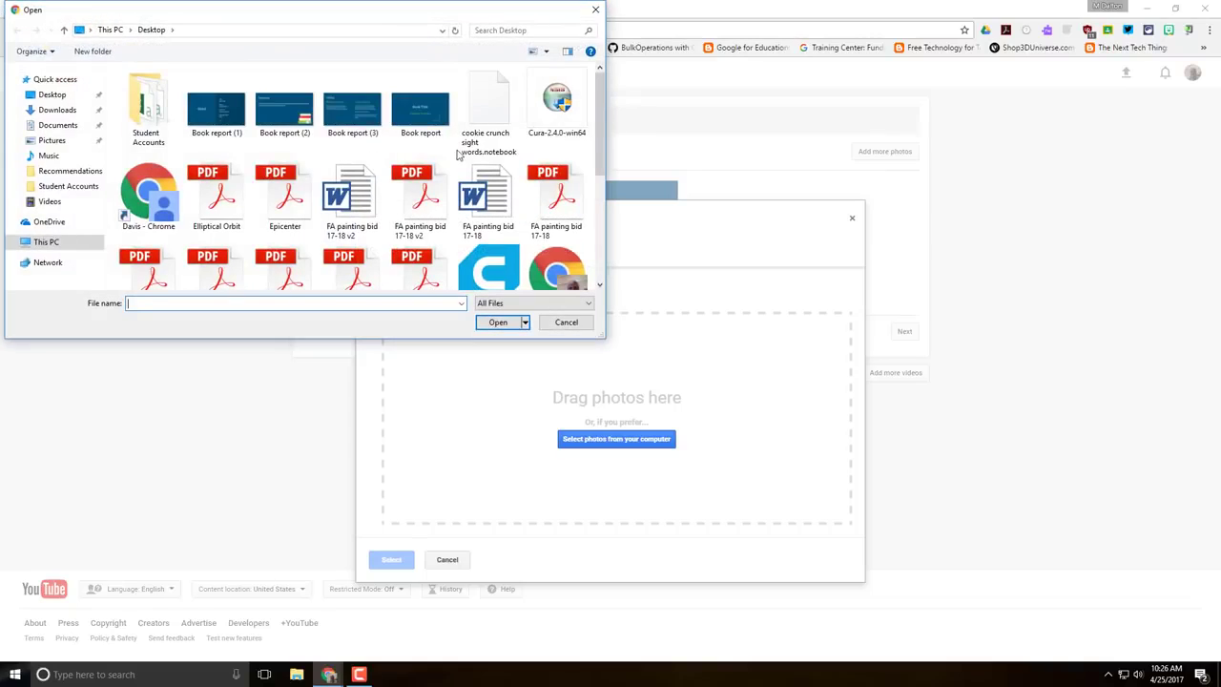
left_click(352, 107)
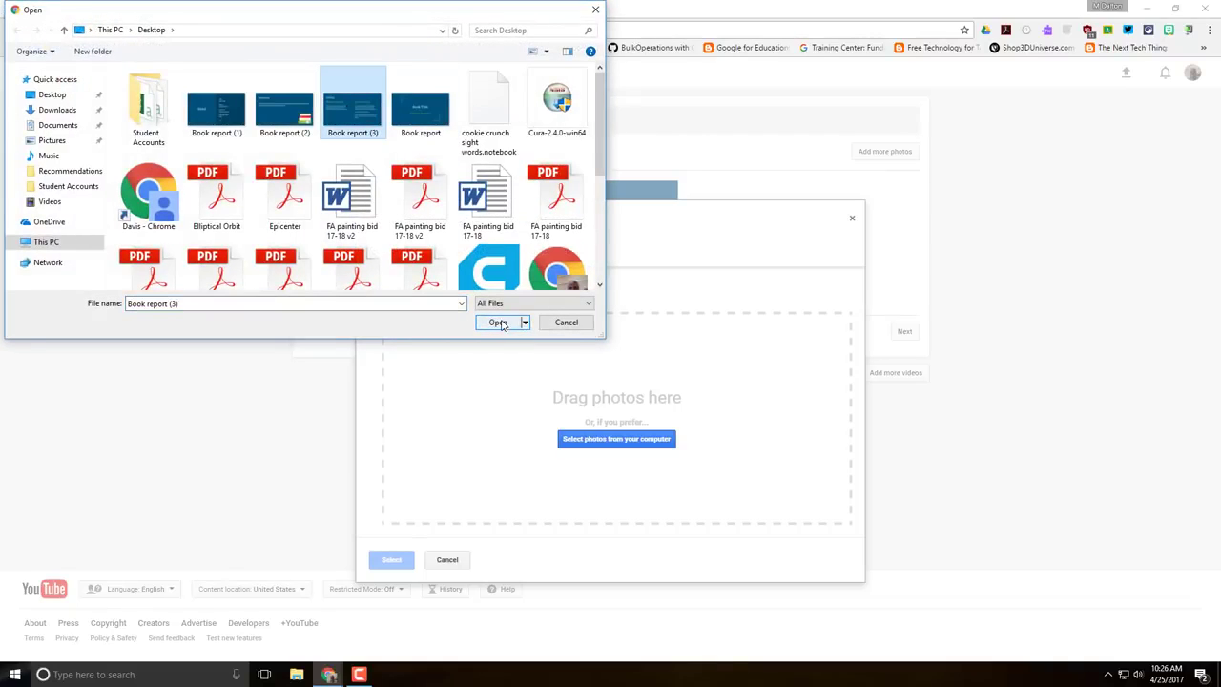
left_click(498, 323)
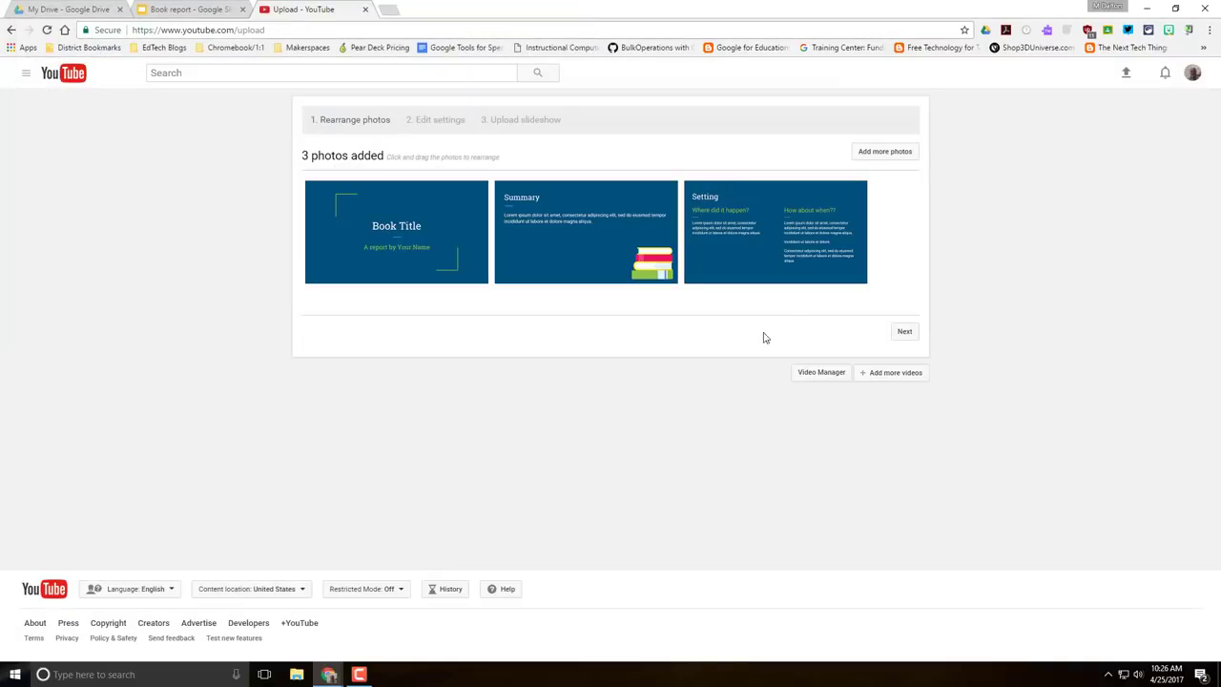
- Add the image "Book report (1)" from the Desktop to the slideshow
left_click(875, 153)
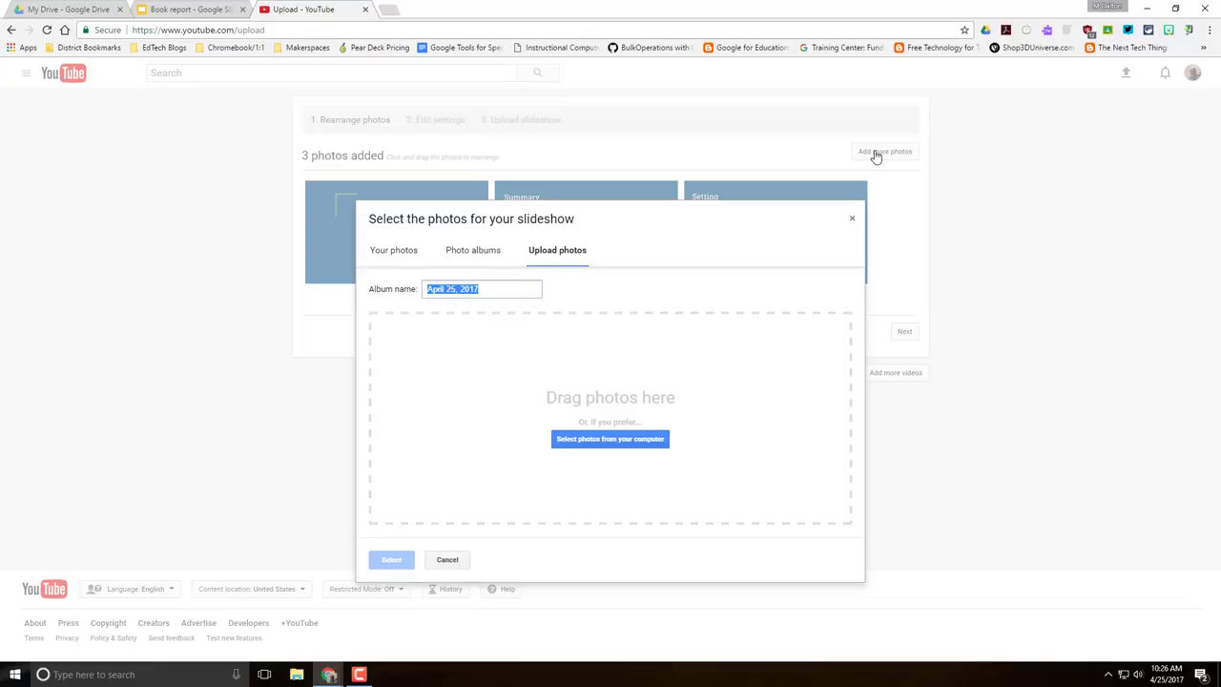
left_click(637, 439)
left_click(230, 124)
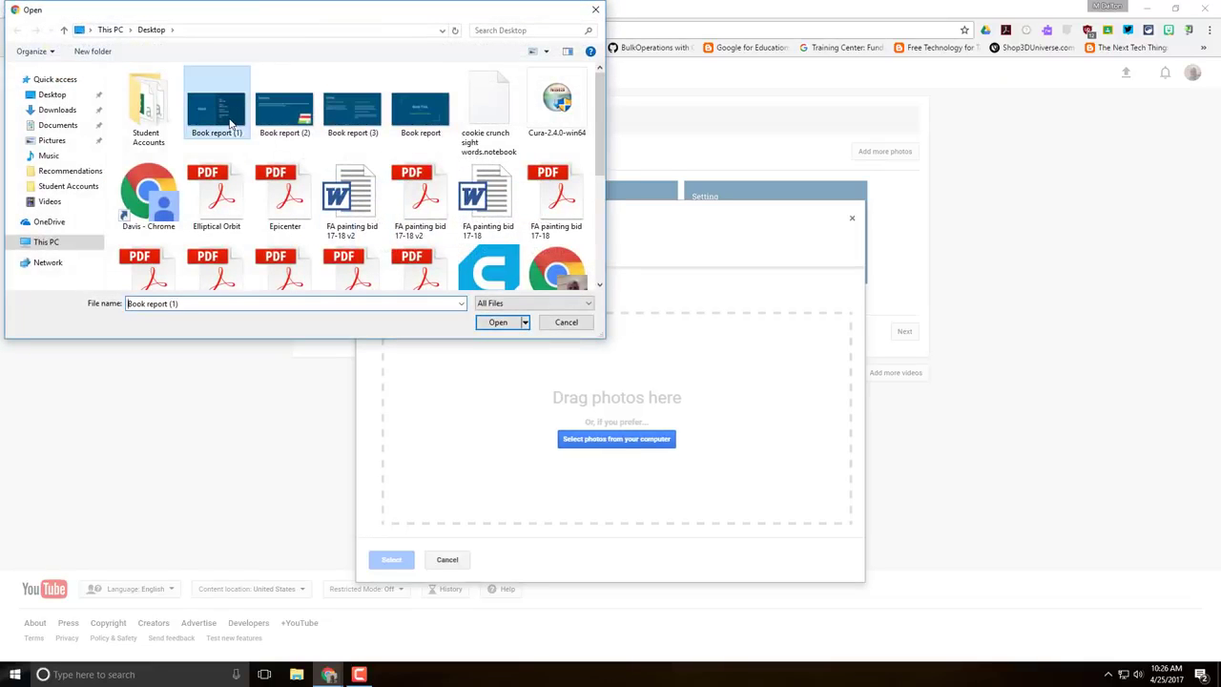
left_click(511, 326)
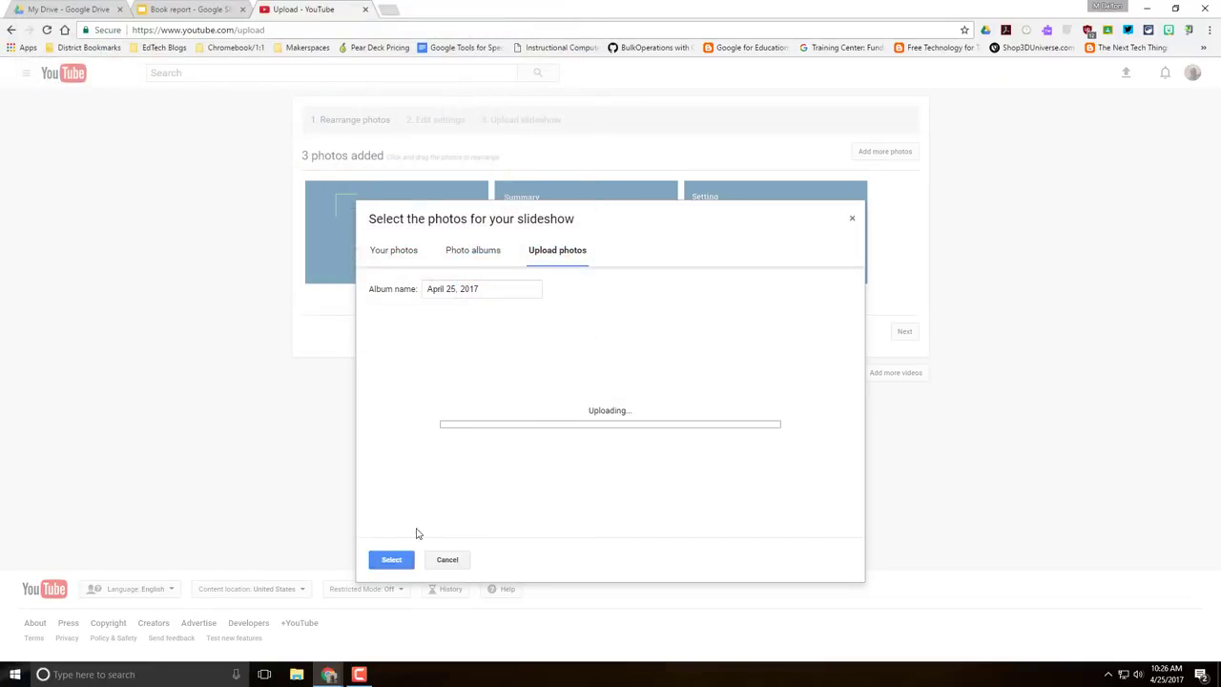
left_click(392, 558)
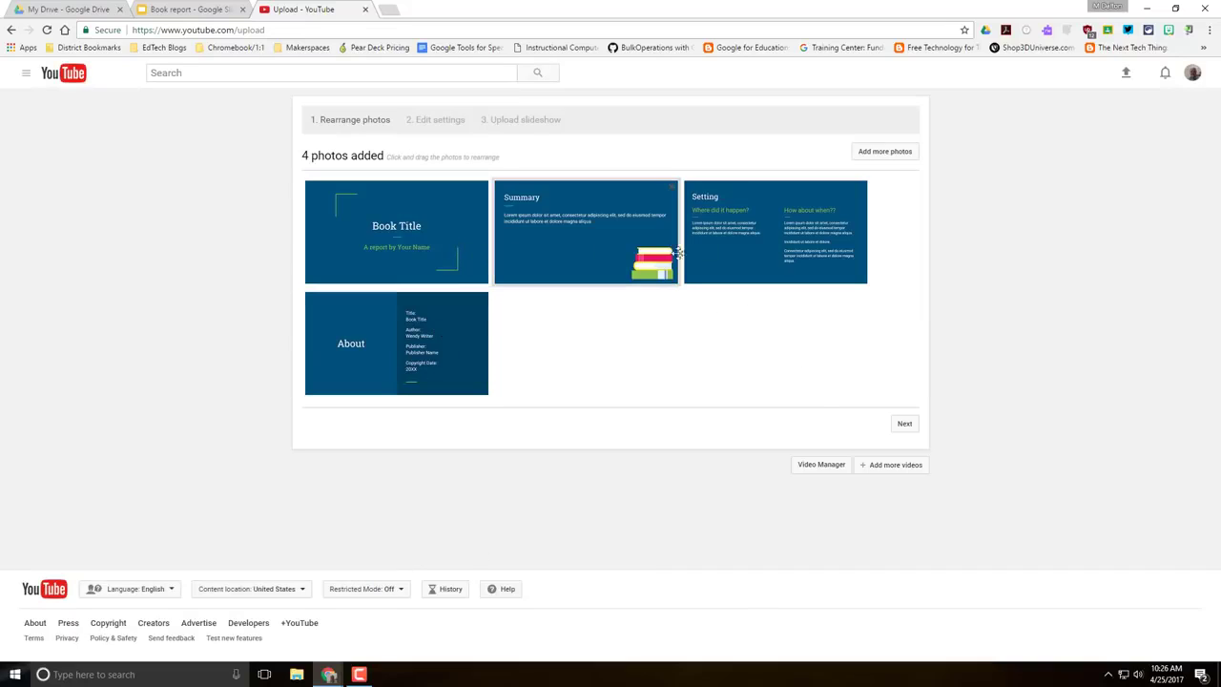
- Keep the current photo order, continue to the slideshow's edit settings and pause the preview
left_click_drag(401, 219, 434, 229)
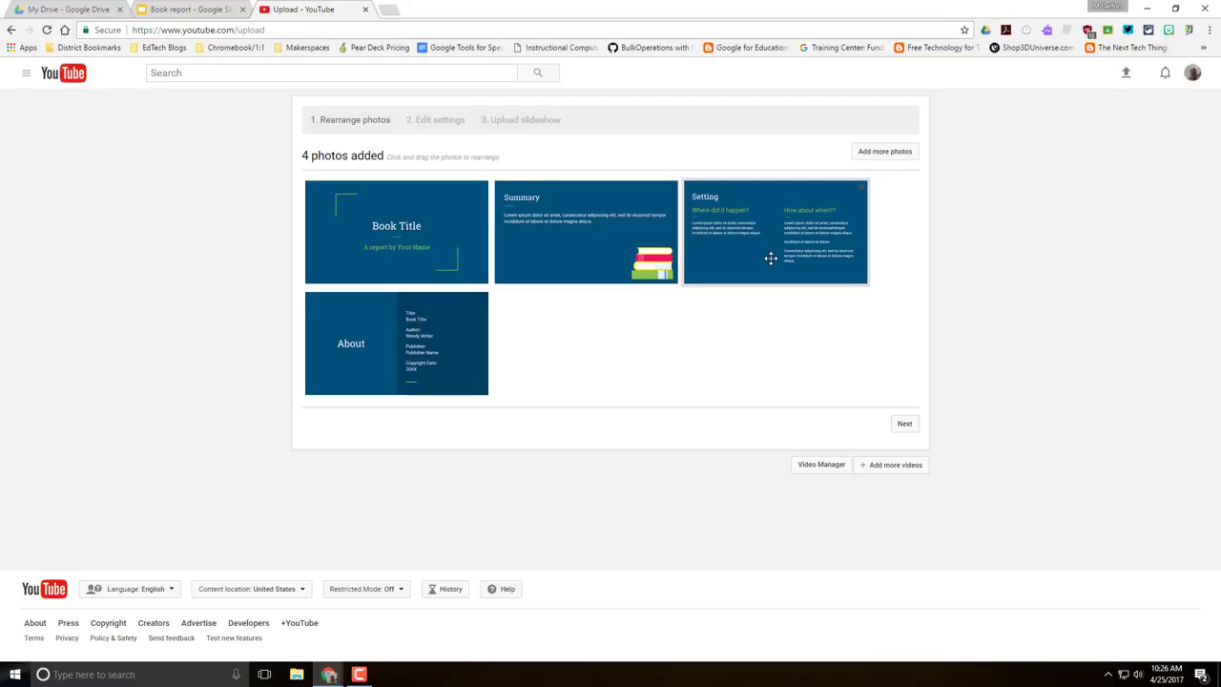
mouse_move(391, 324)
left_mouse_down()
mouse_move(541, 278)
mouse_move(515, 314)
mouse_move(414, 318)
left_mouse_up()
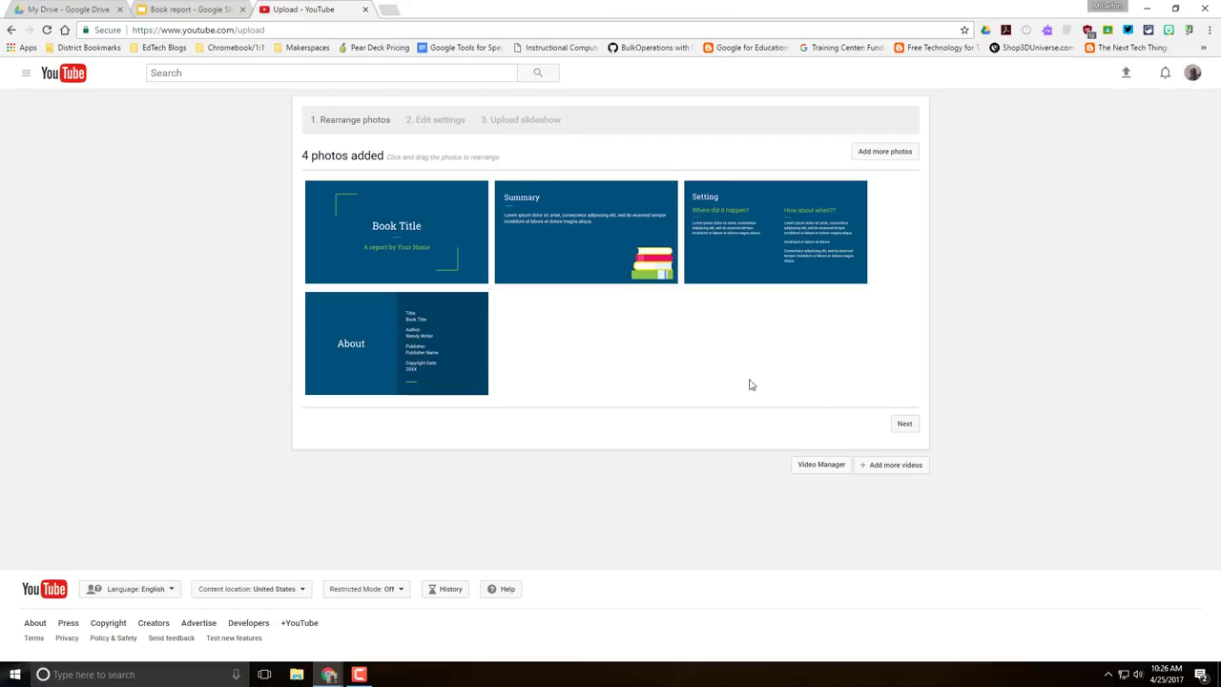
left_click(904, 426)
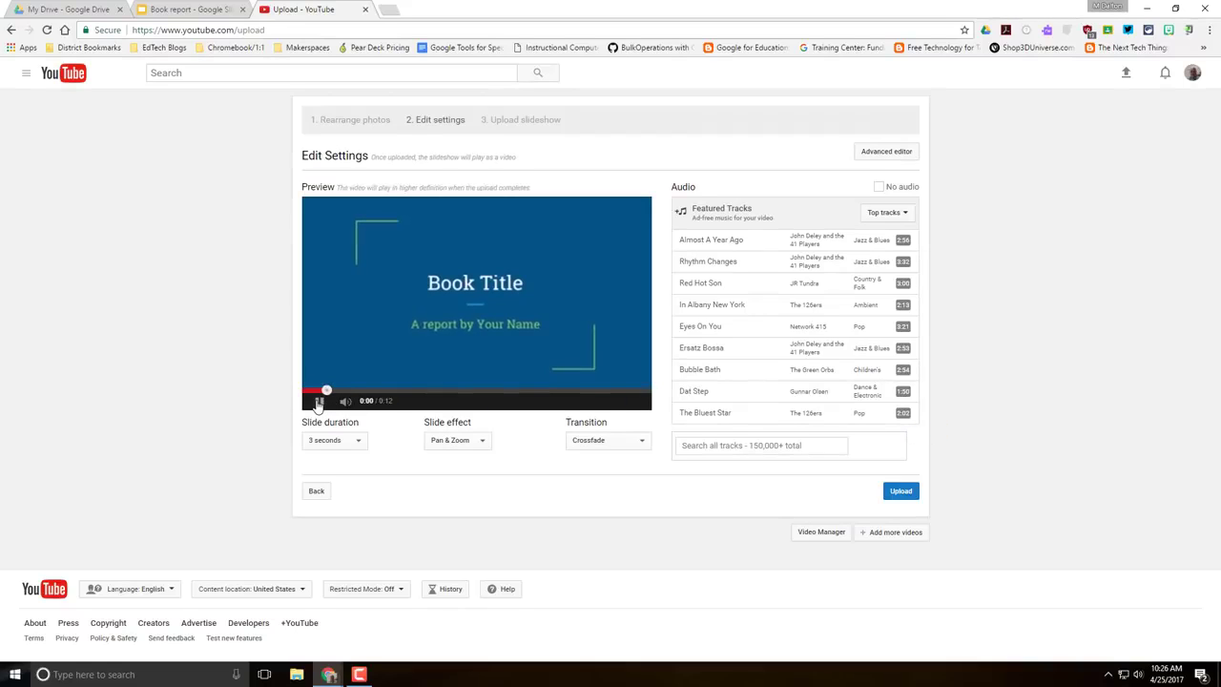
left_click(318, 400)
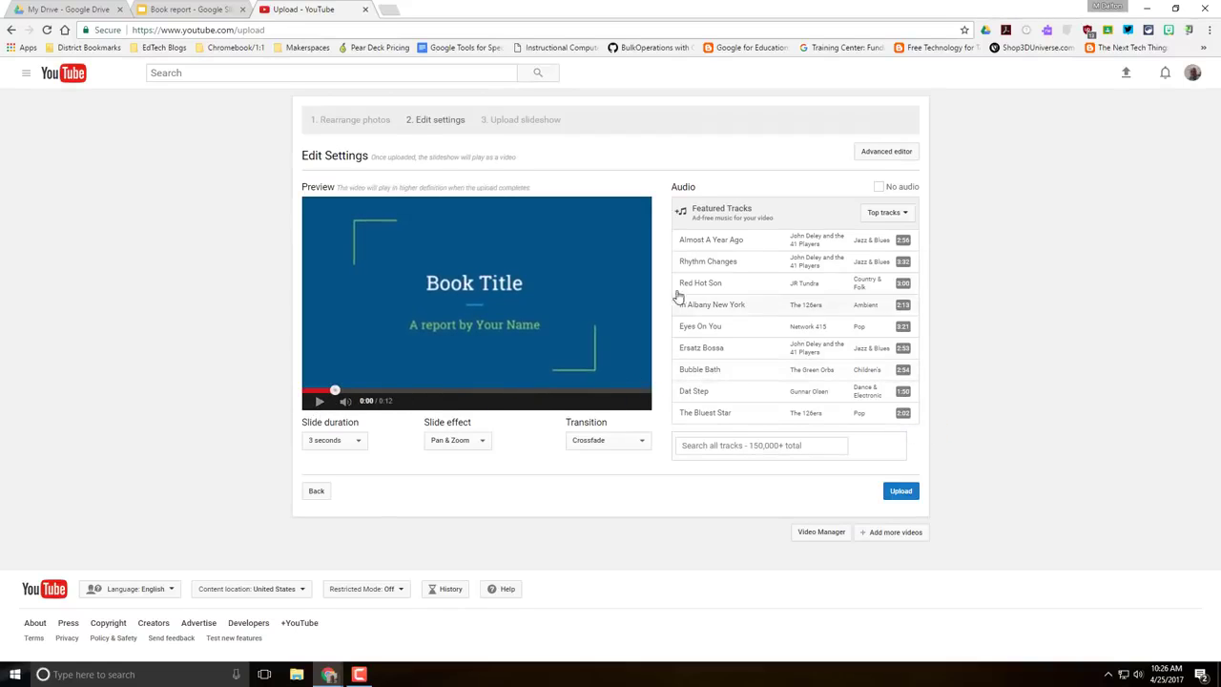
- Set the slide duration to 10 seconds and the slide effect to None, keeping the Crossfade transition
left_click(359, 443)
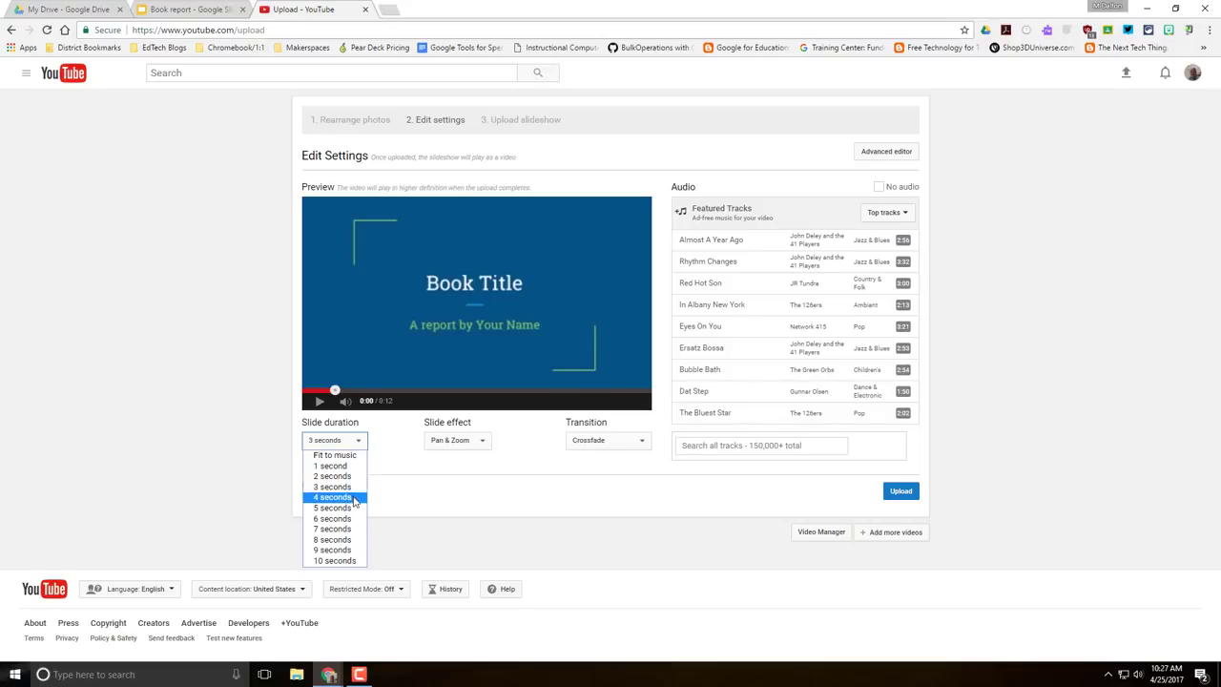
left_click(359, 561)
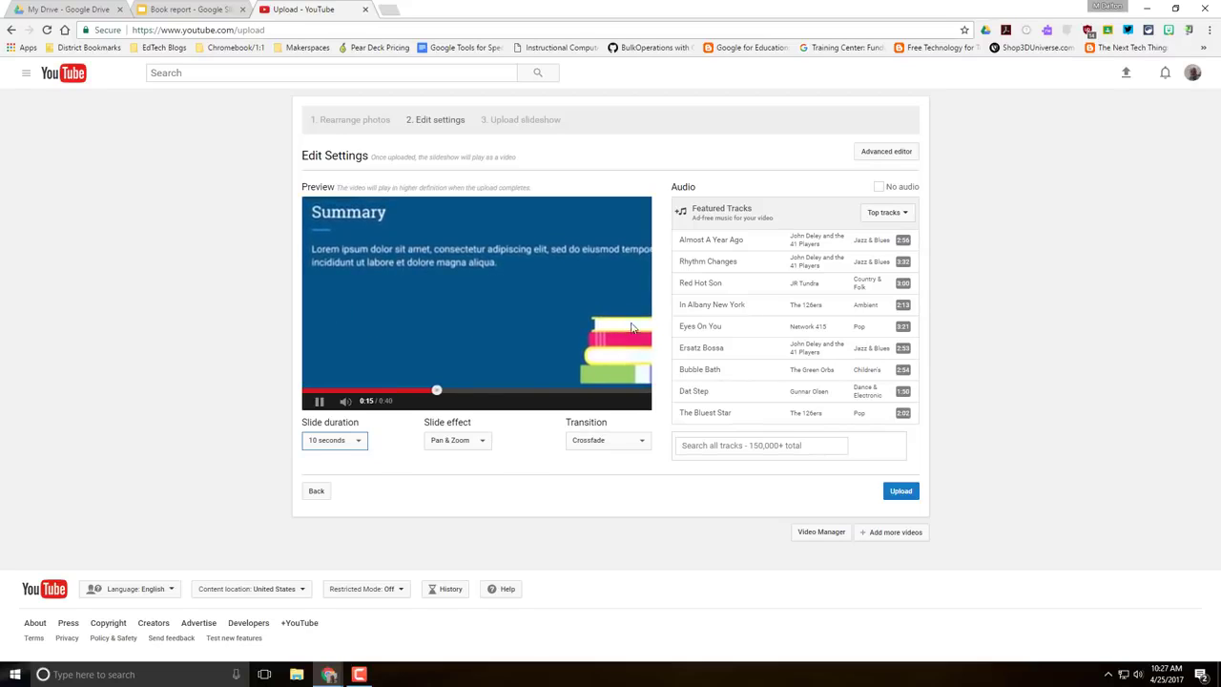
left_click(599, 441)
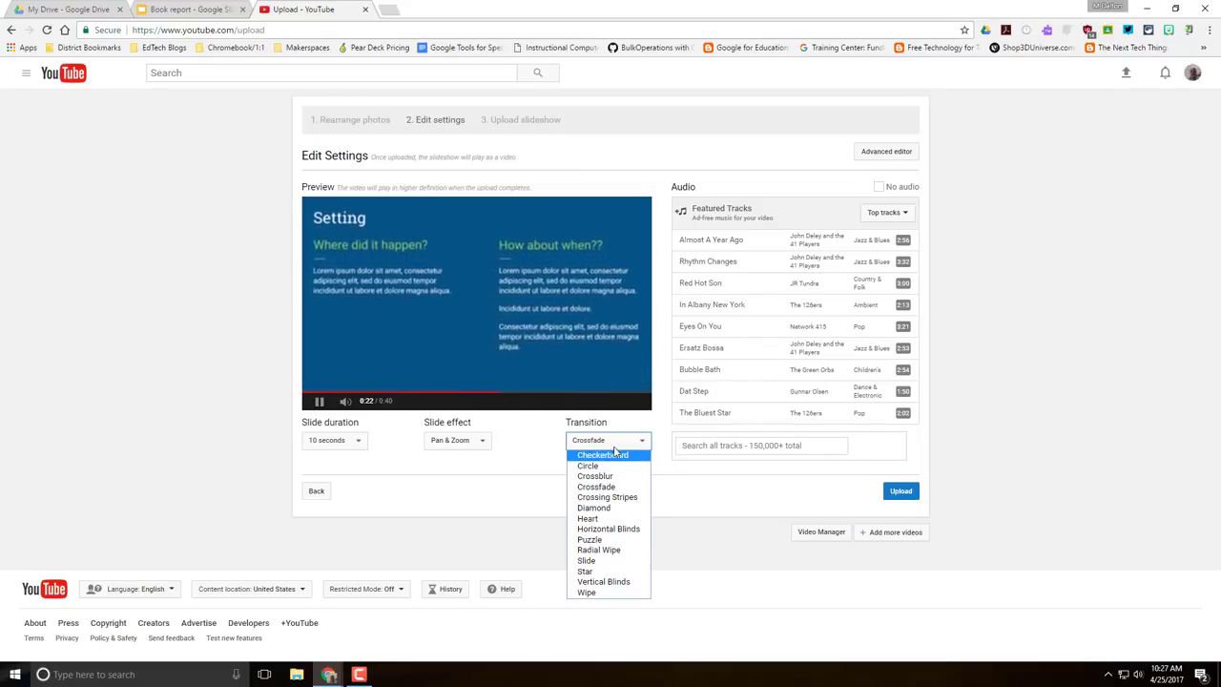
left_click(613, 447)
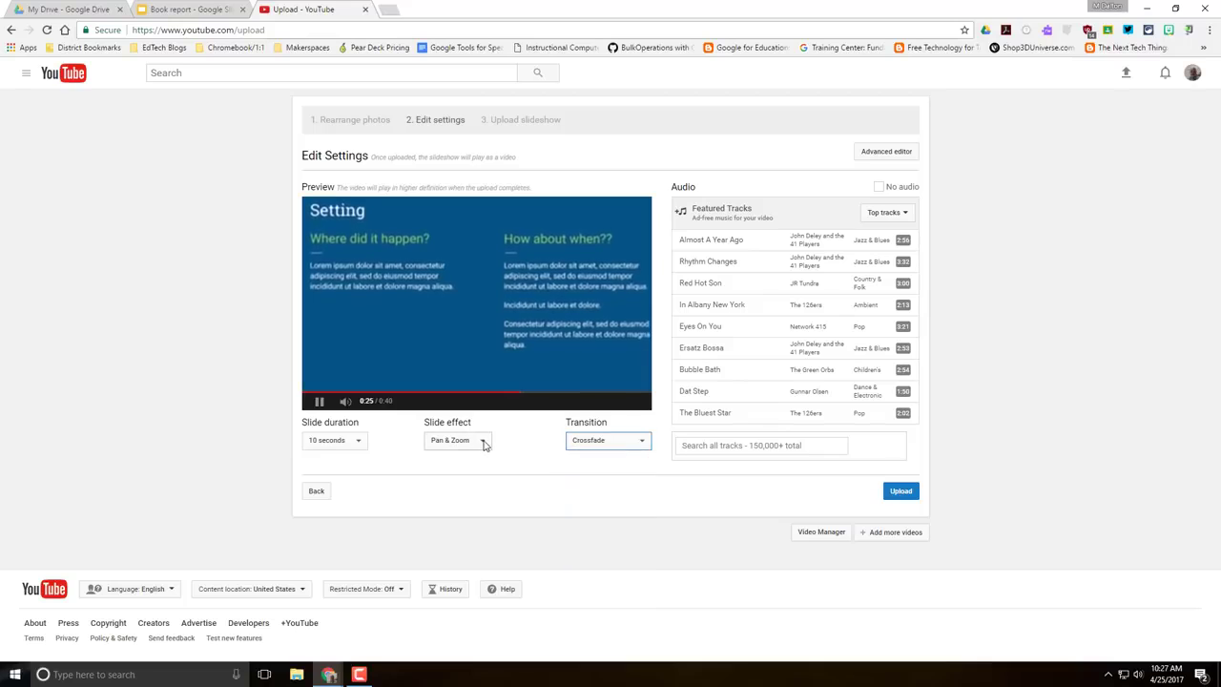
left_click(482, 441)
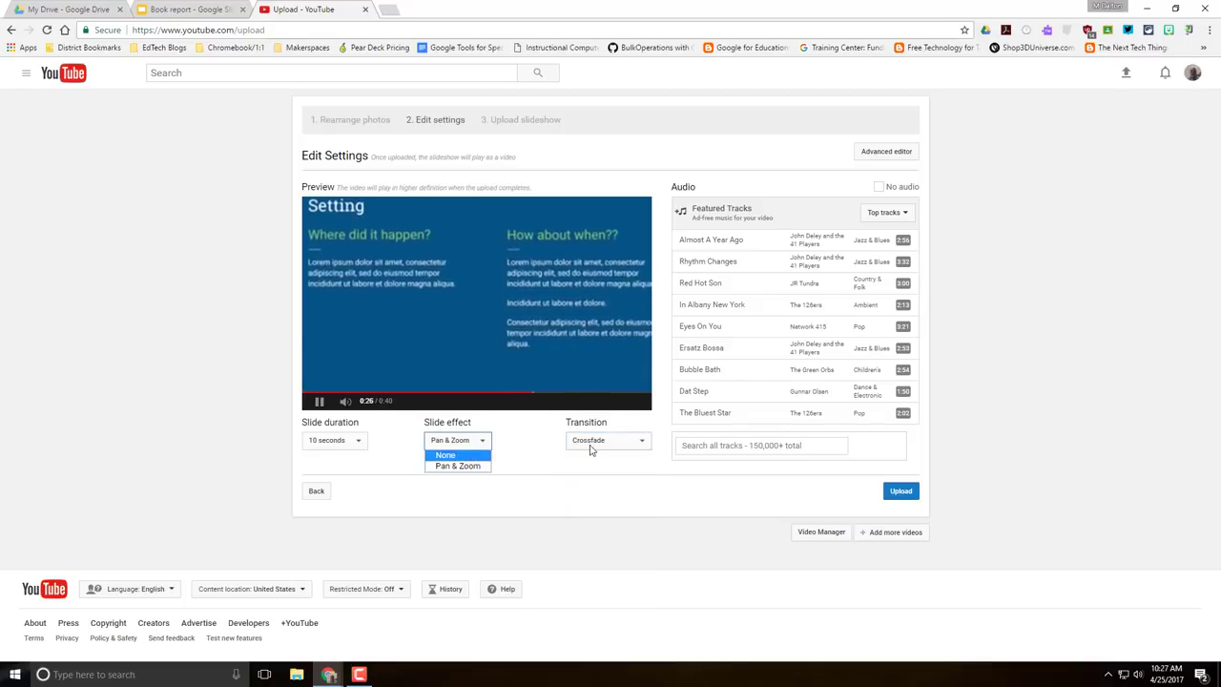
left_click(468, 455)
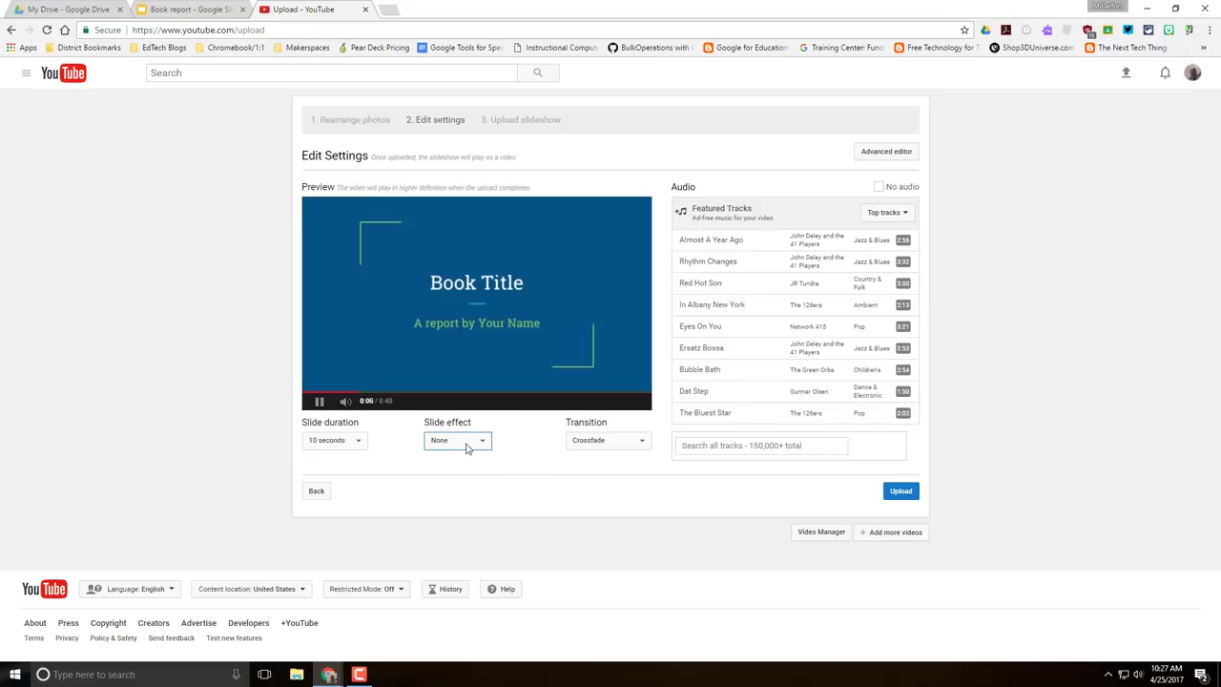
left_click(623, 446)
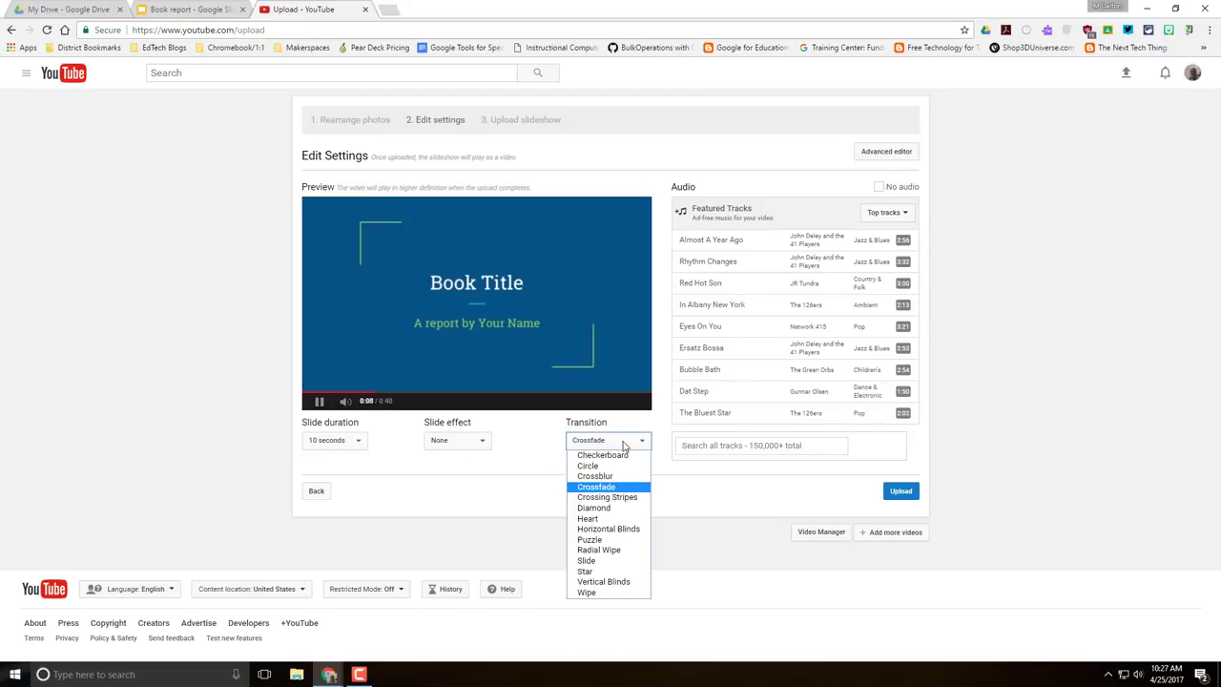
left_click(623, 445)
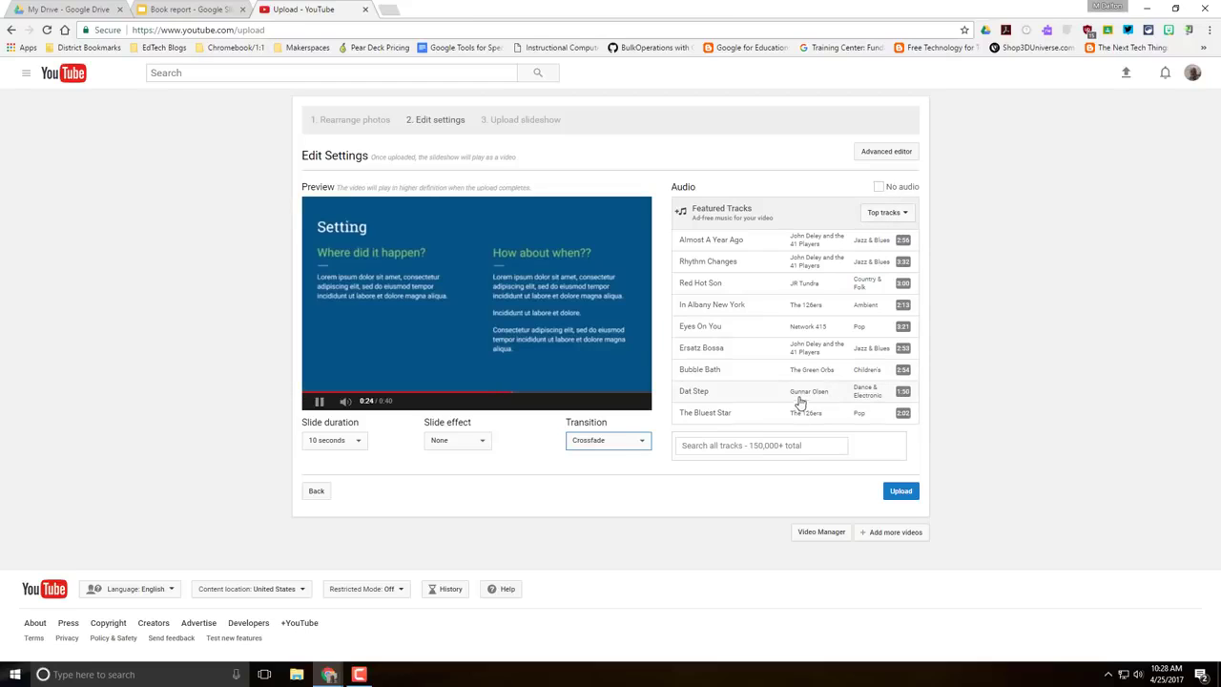
- Look through the audio track genres and upload the slideshow without choosing a track
left_click(905, 215)
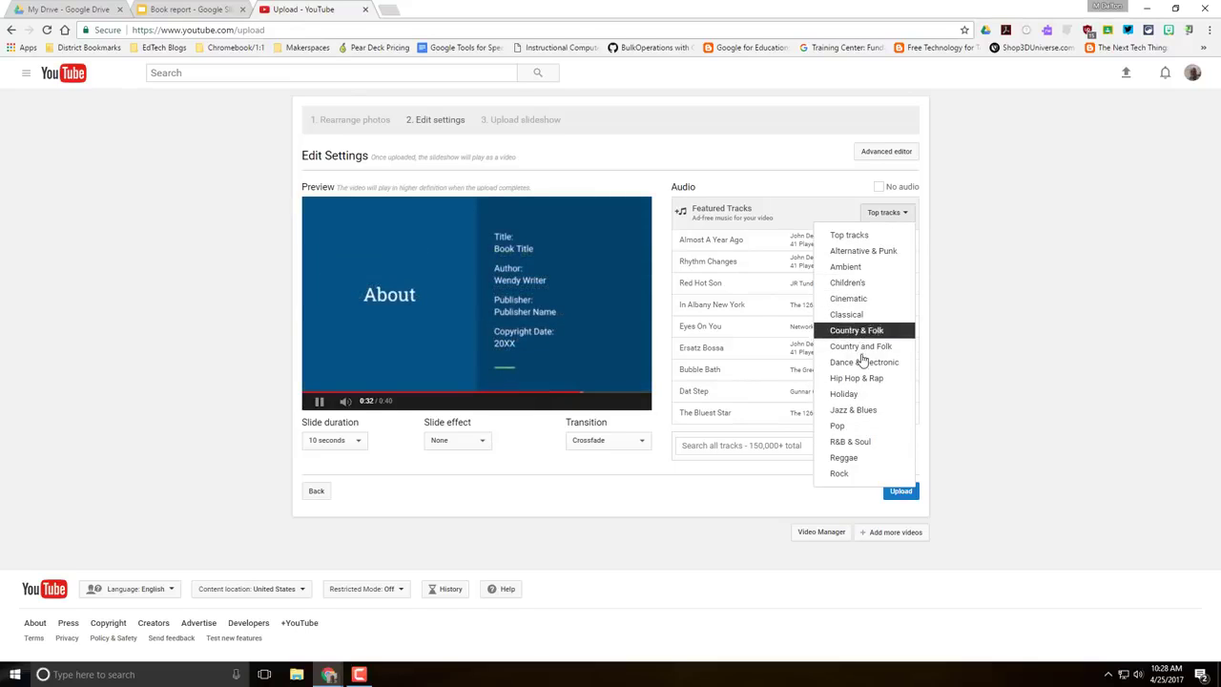
left_click(761, 445)
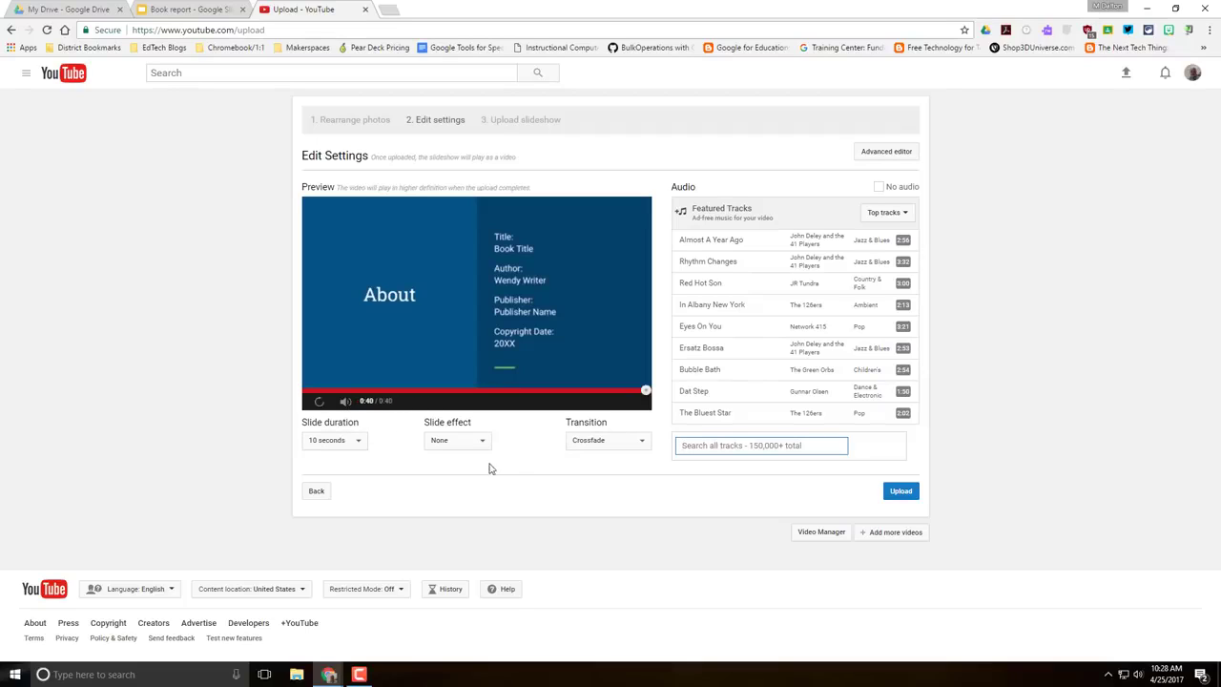
left_click(911, 493)
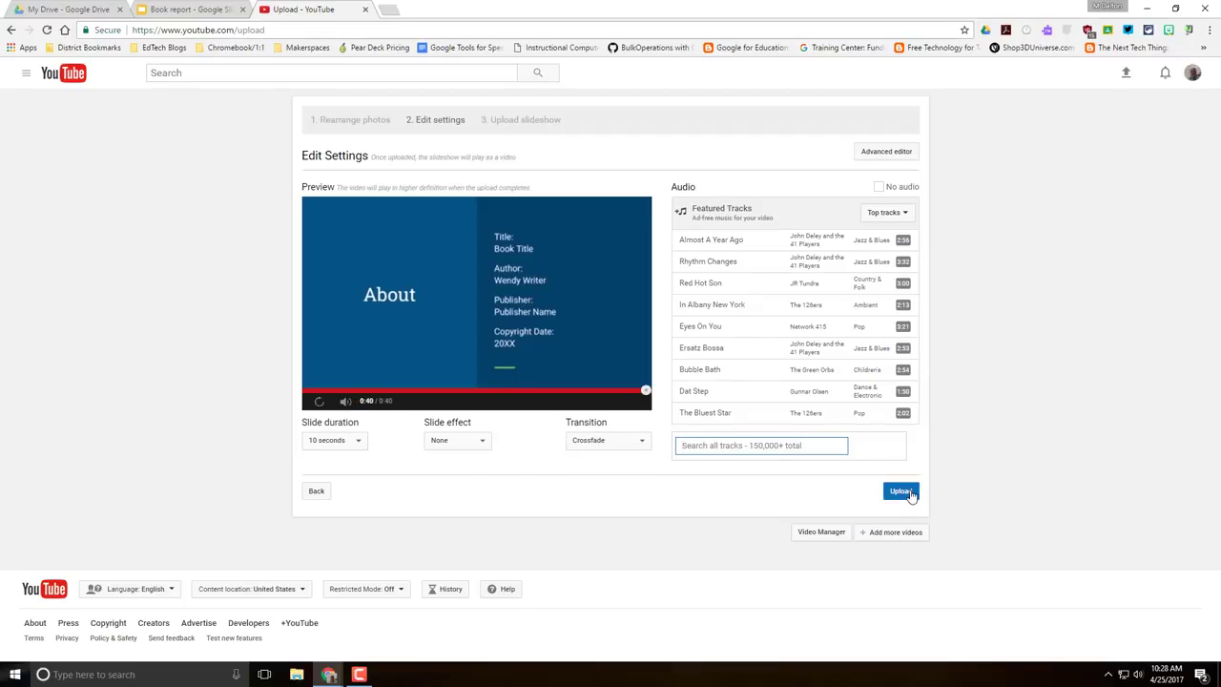